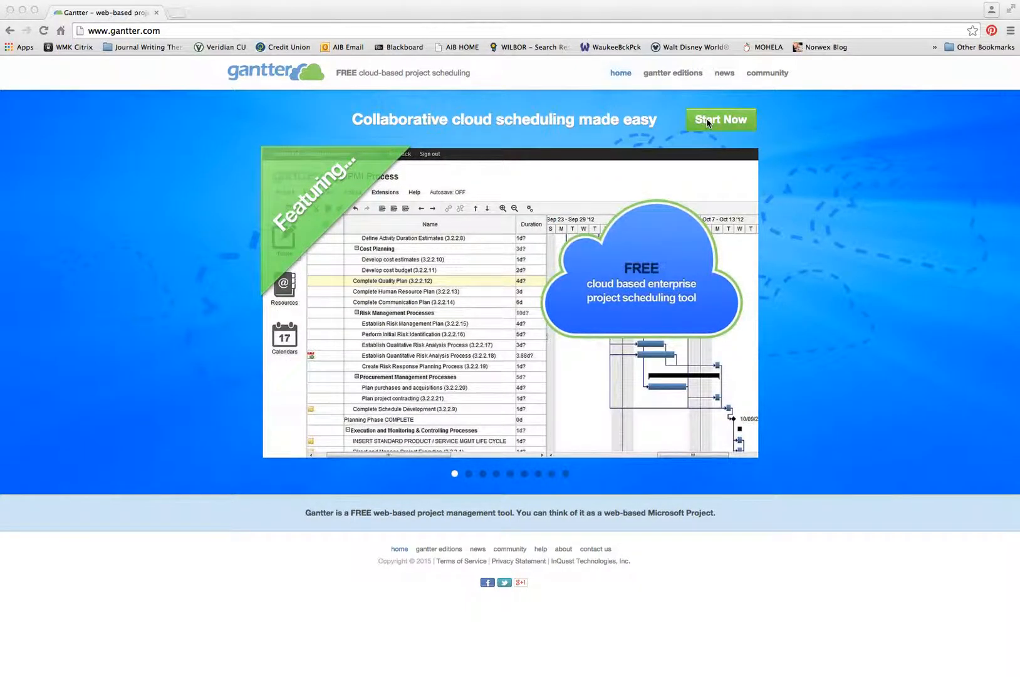
# - Start a new Untitled Gantter project from gantter.com's Start Now
pyautogui.click(709, 123)
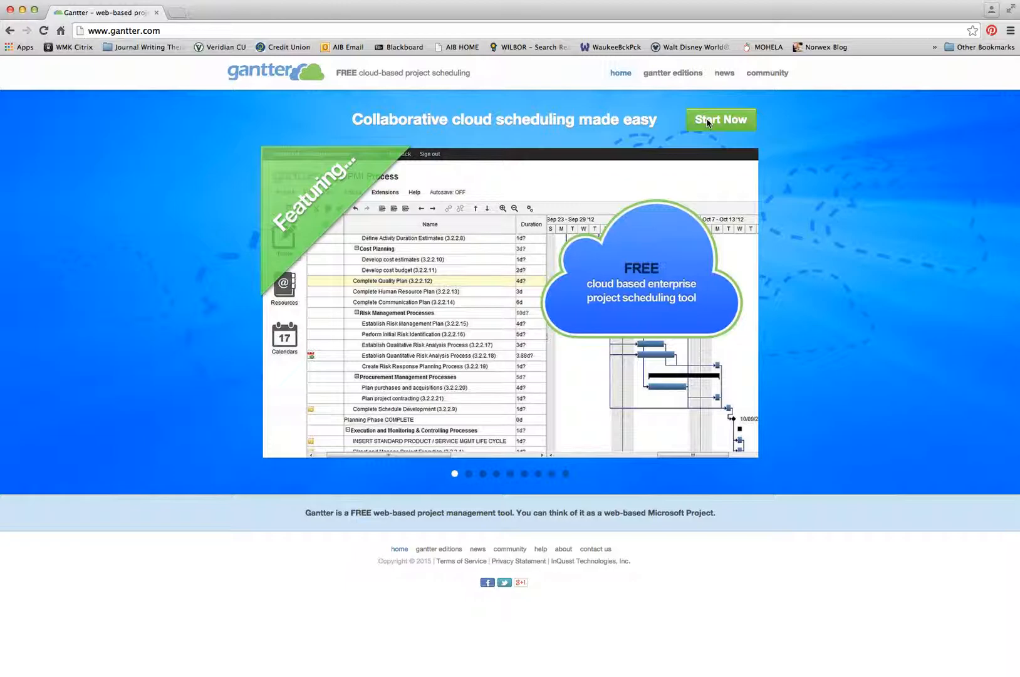
pyautogui.click(721, 119)
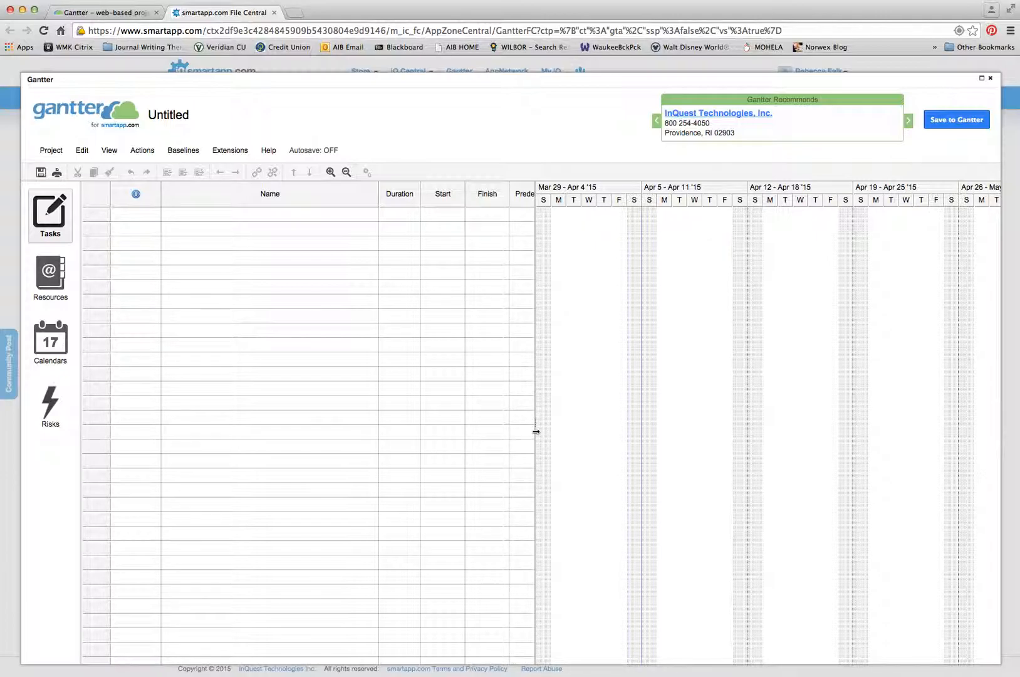
# - Widen the task grid to reveal the Predecessors and Resources columns, then select the first Name cell
pyautogui.moveTo(535, 431); pyautogui.dragTo(628, 380)
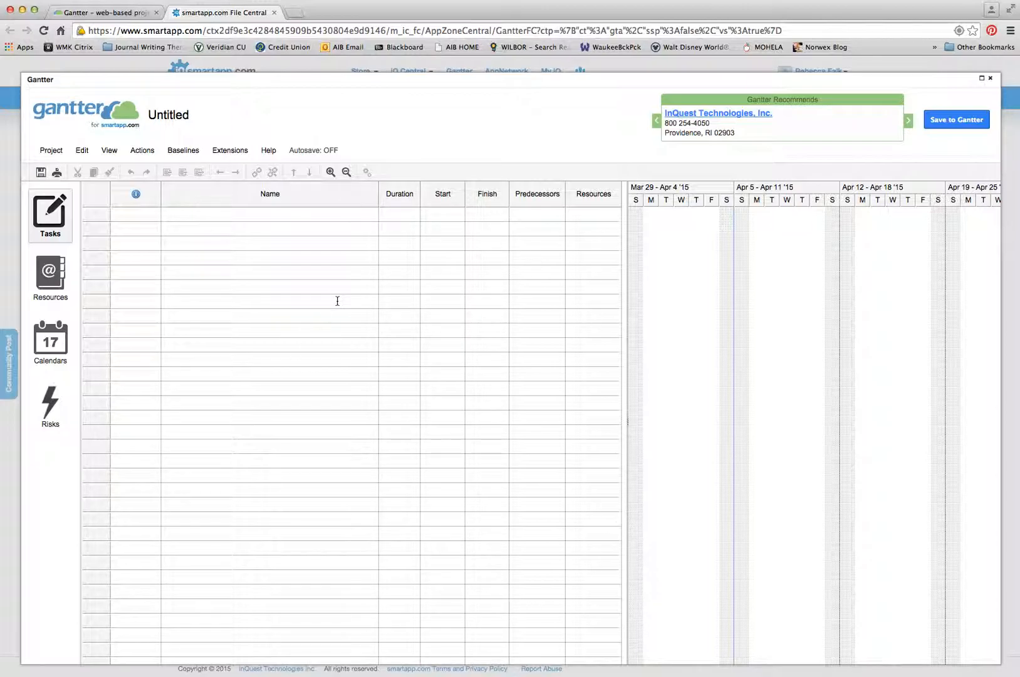
pyautogui.click(287, 213)
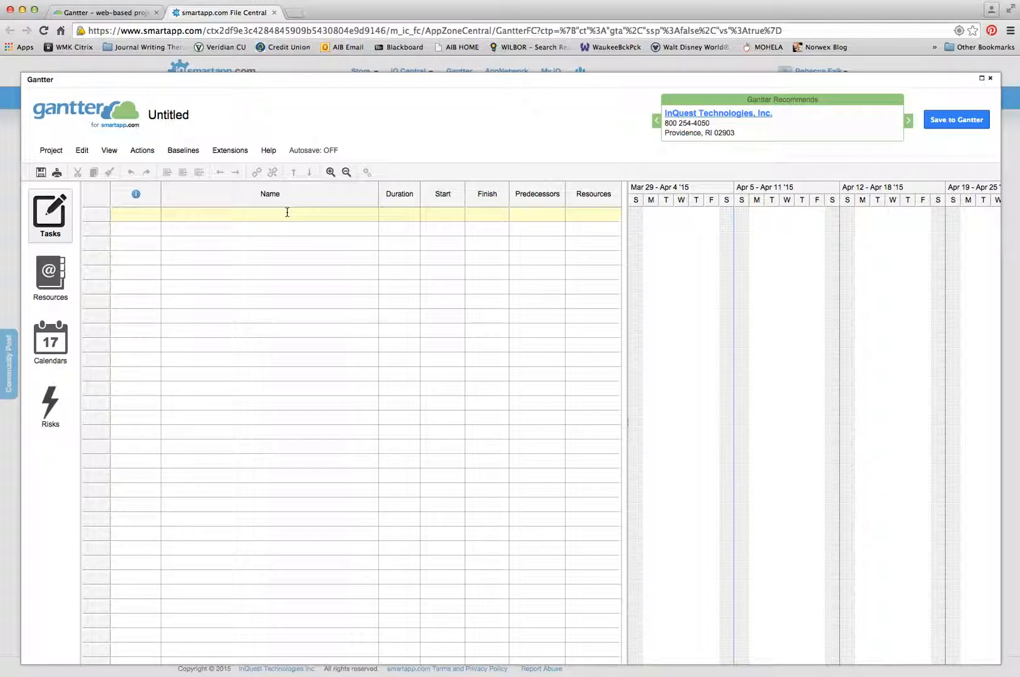
# - Add the tasks 'Secure a location for conference', 'Identify a list of attendees' and 'Pay a deposit on location'
pyautogui.write('Secure a location for conference')
pyautogui.press('Return')
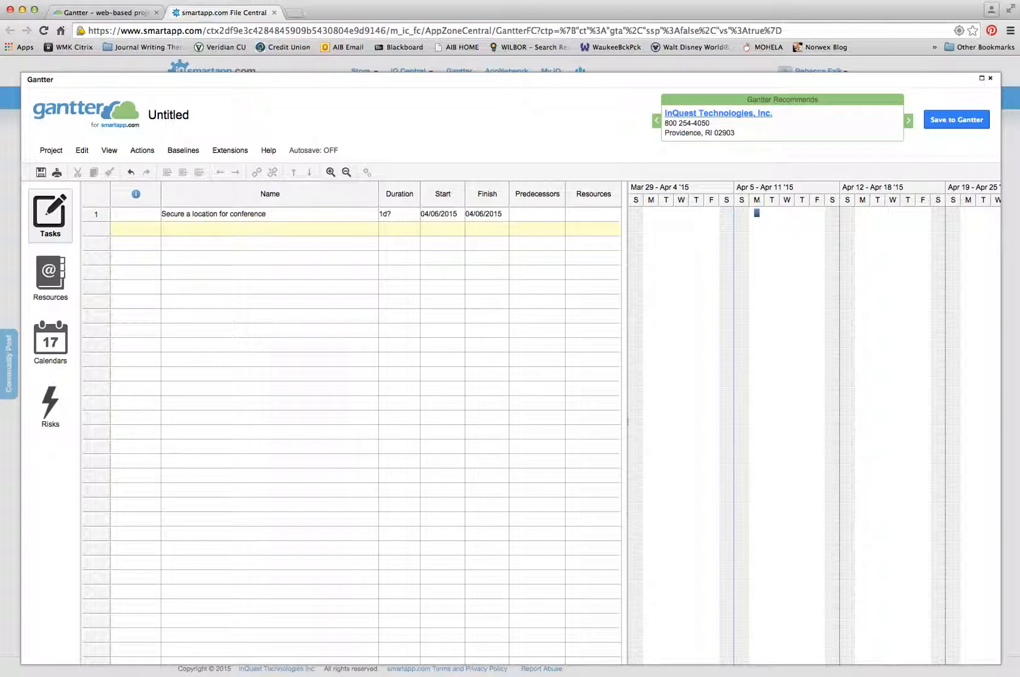
pyautogui.write('Identify a list of attendees')
pyautogui.press('Return')
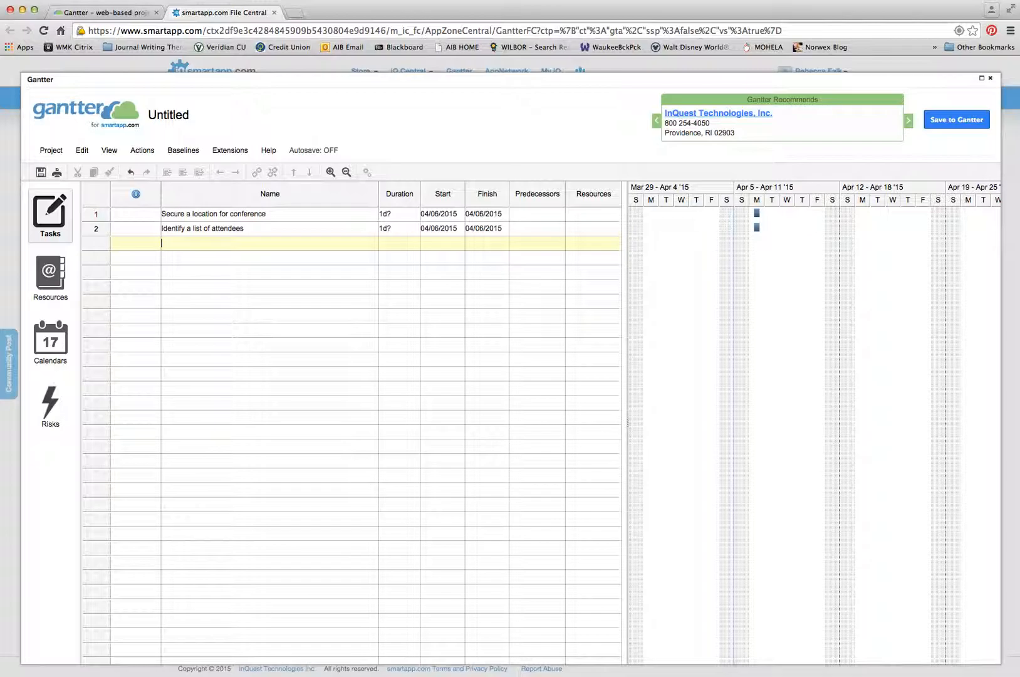
pyautogui.write('Pay a deposit on location')
pyautogui.press('Return')
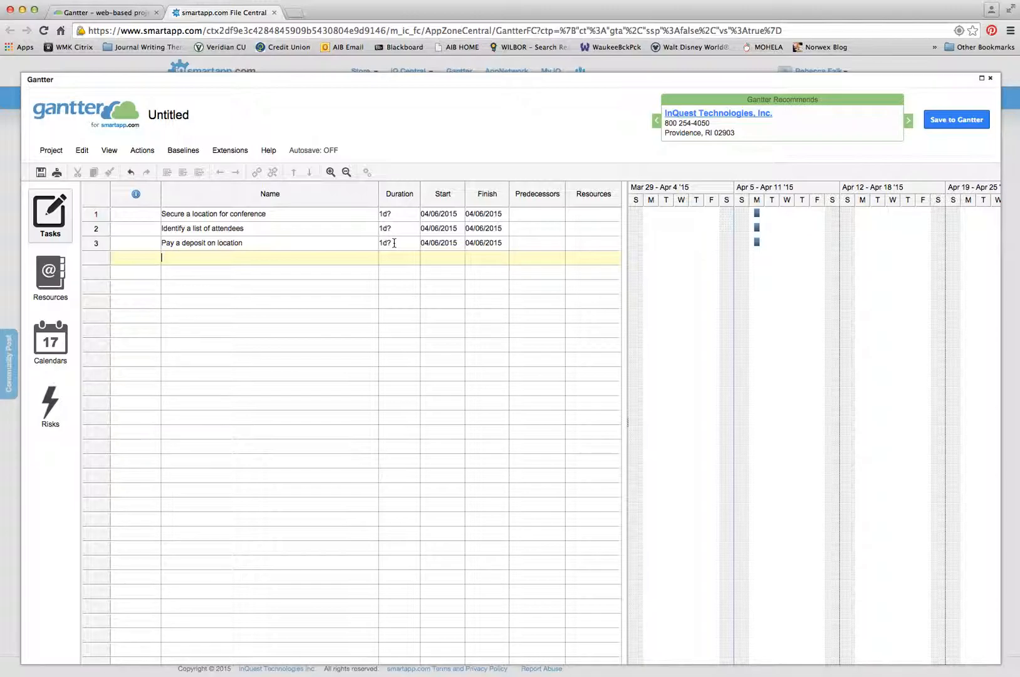
# - Change the three task durations to 5d, 2w and 1d
pyautogui.click(401, 215)
pyautogui.press('BackSpace')
pyautogui.press('BackSpace')
pyautogui.press('BackSpace')
pyautogui.write('5d')
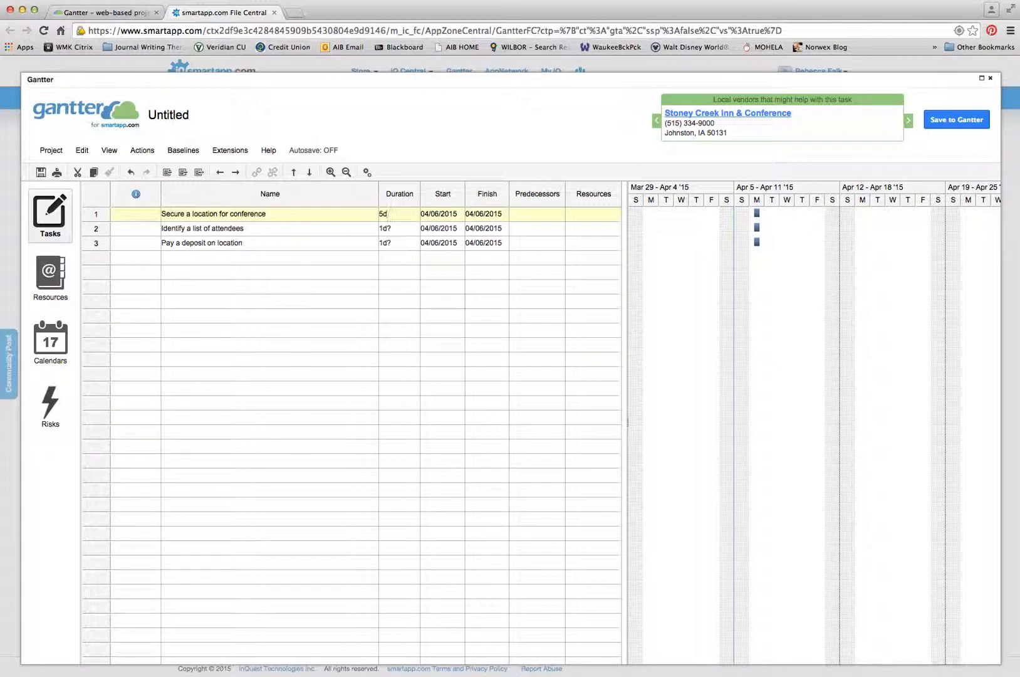
pyautogui.press('Return')
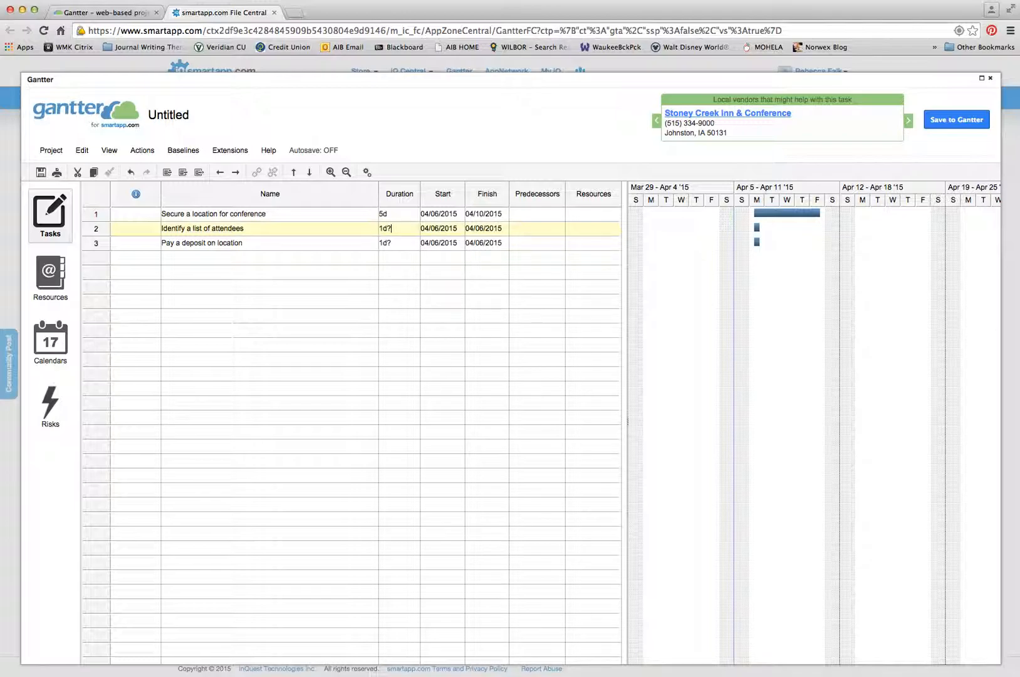
pyautogui.press('BackSpace')
pyautogui.press('BackSpace')
pyautogui.press('BackSpace')
pyautogui.write('2w')
pyautogui.press('Return')
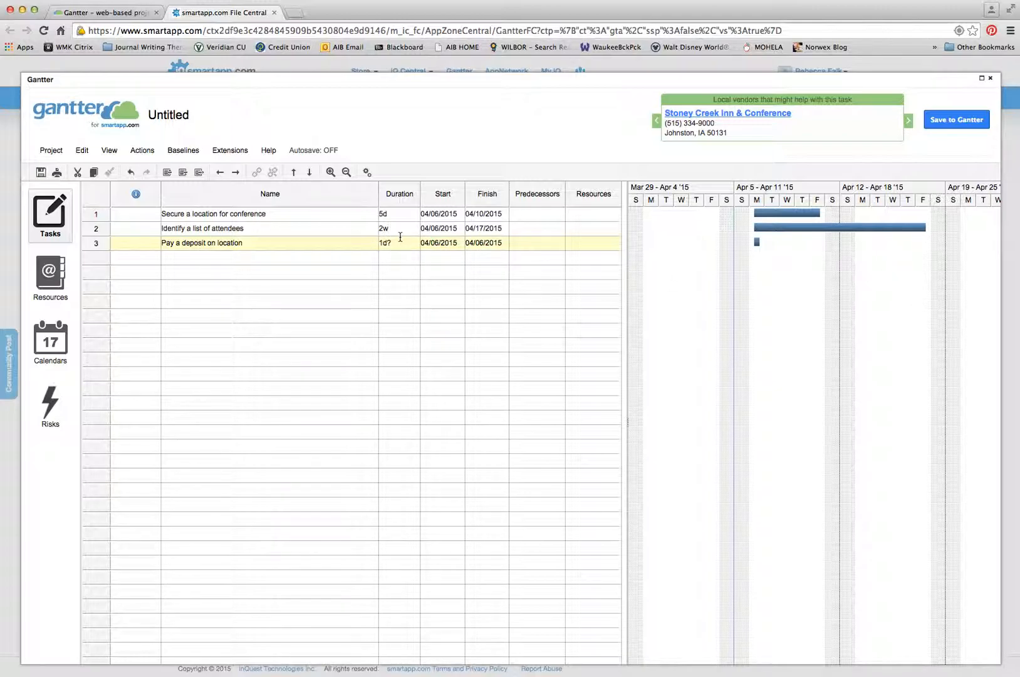
pyautogui.press('BackSpace')
pyautogui.press('BackSpace')
pyautogui.press('BackSpace')
pyautogui.write('1d')
pyautogui.press('Return')
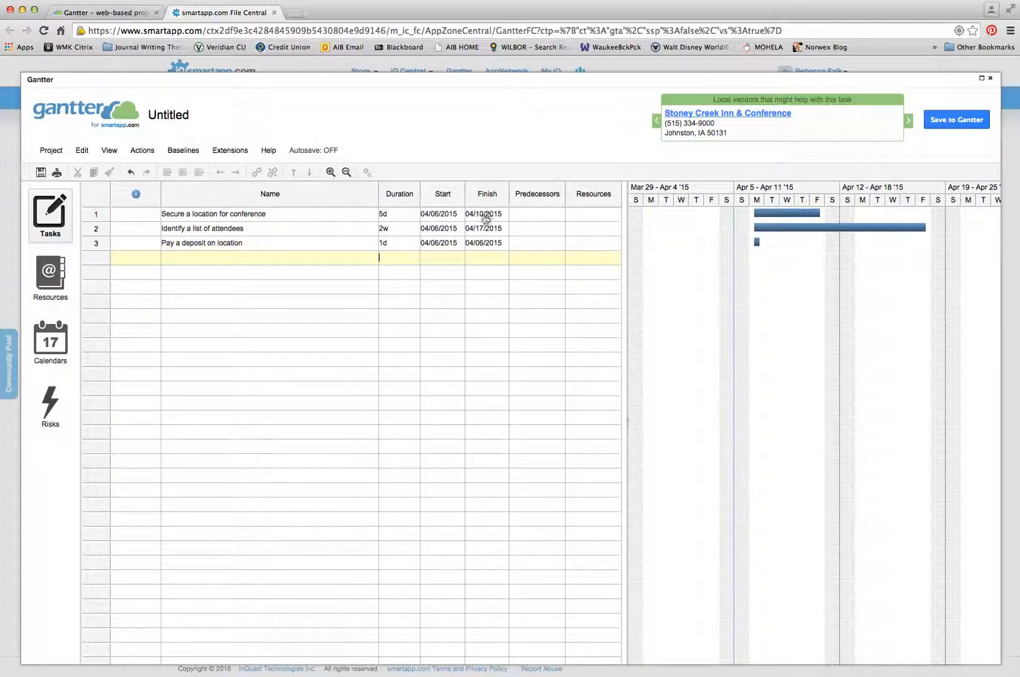
pyautogui.click(457, 215)
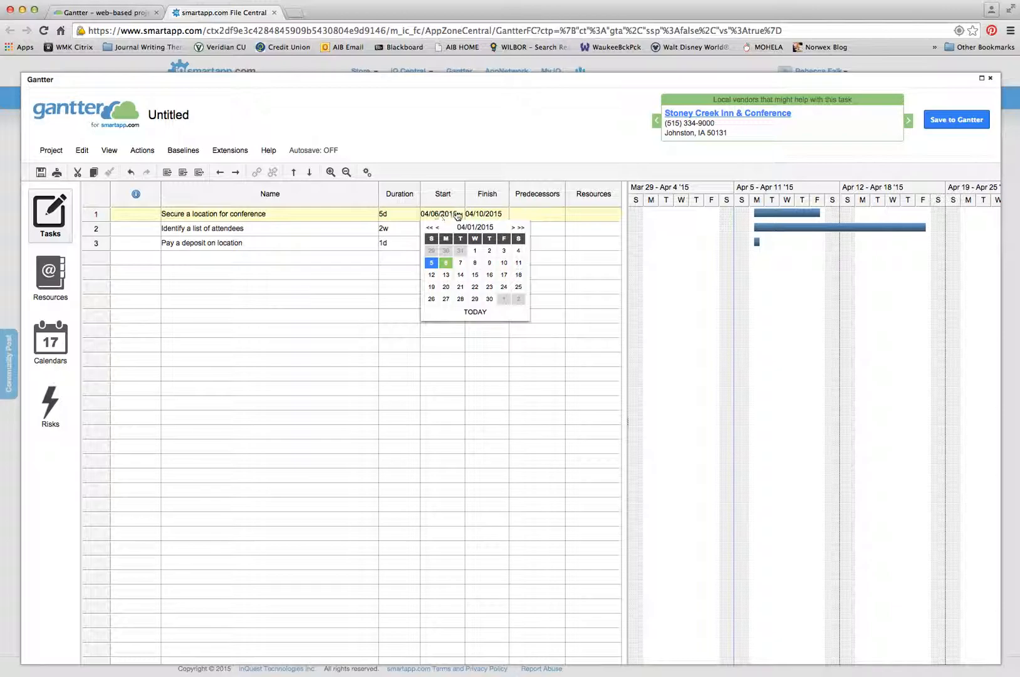
pyautogui.click(479, 215)
pyautogui.click(558, 227)
pyautogui.click(558, 228)
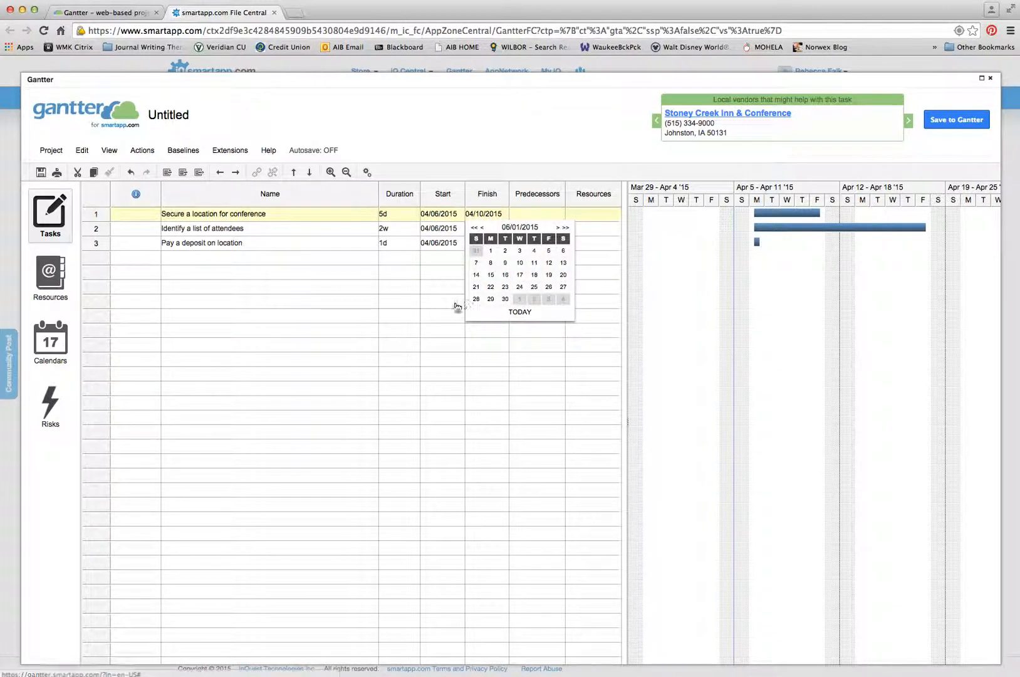
pyautogui.click(365, 326)
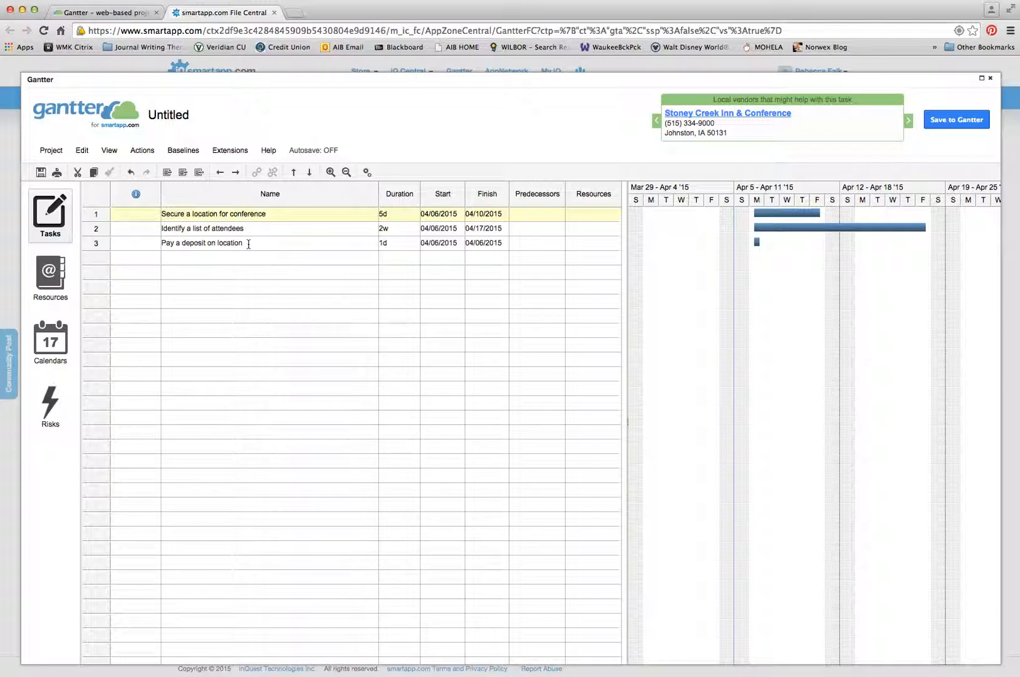
# - Try making tasks 1 and 3 predecessors of Pay a deposit on location, triggering a planning-cycle warning
pyautogui.doubleClick(544, 244)
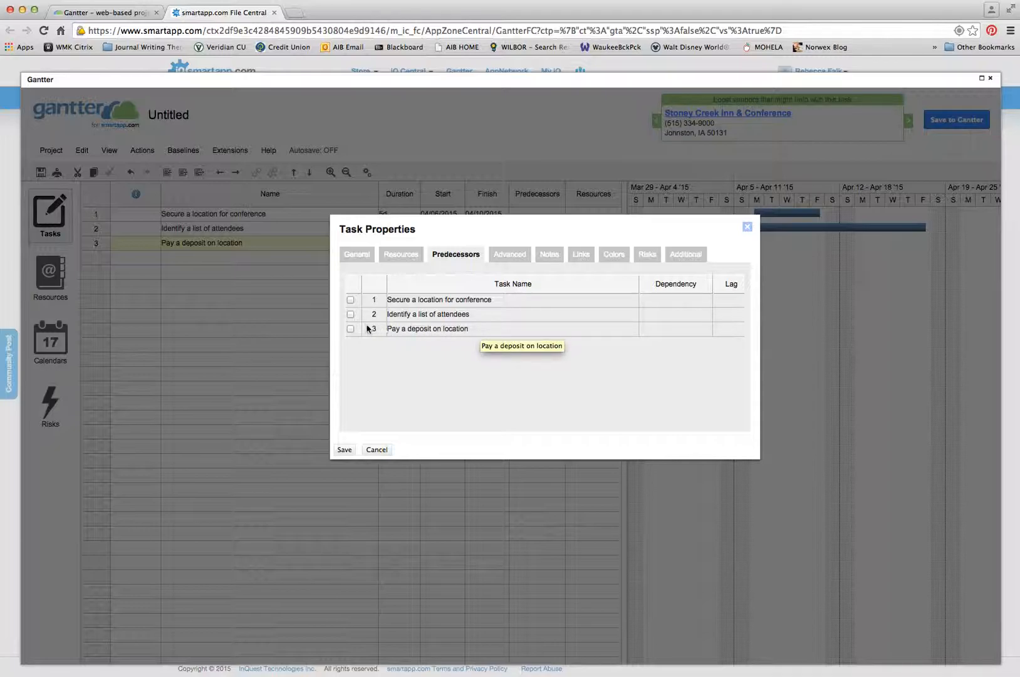
pyautogui.click(350, 299)
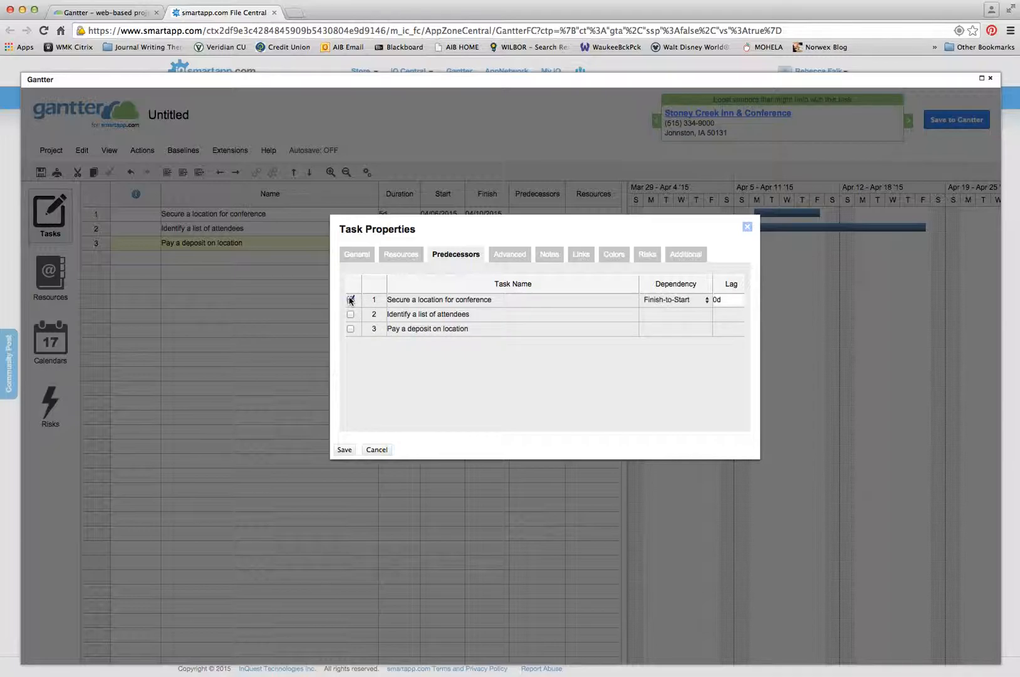
pyautogui.click(351, 329)
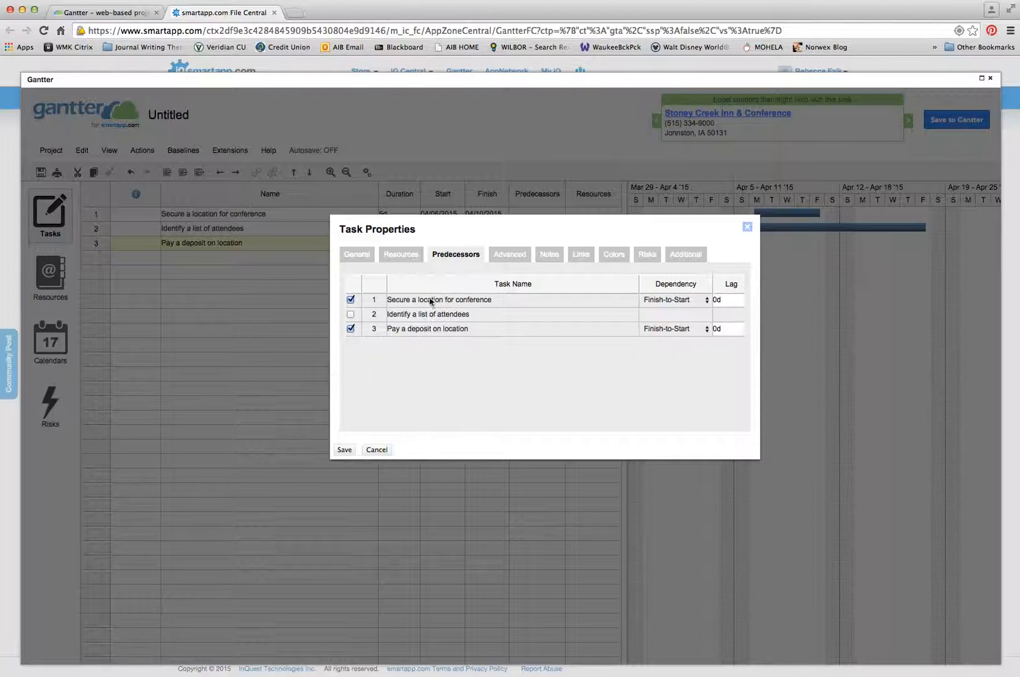
pyautogui.click(343, 449)
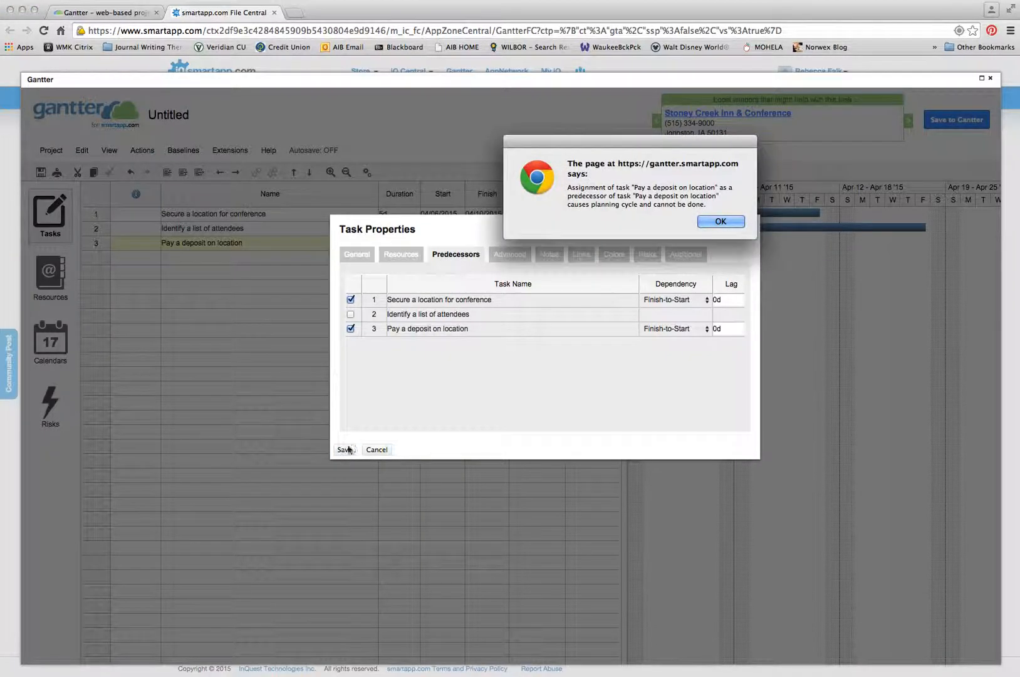
pyautogui.click(719, 221)
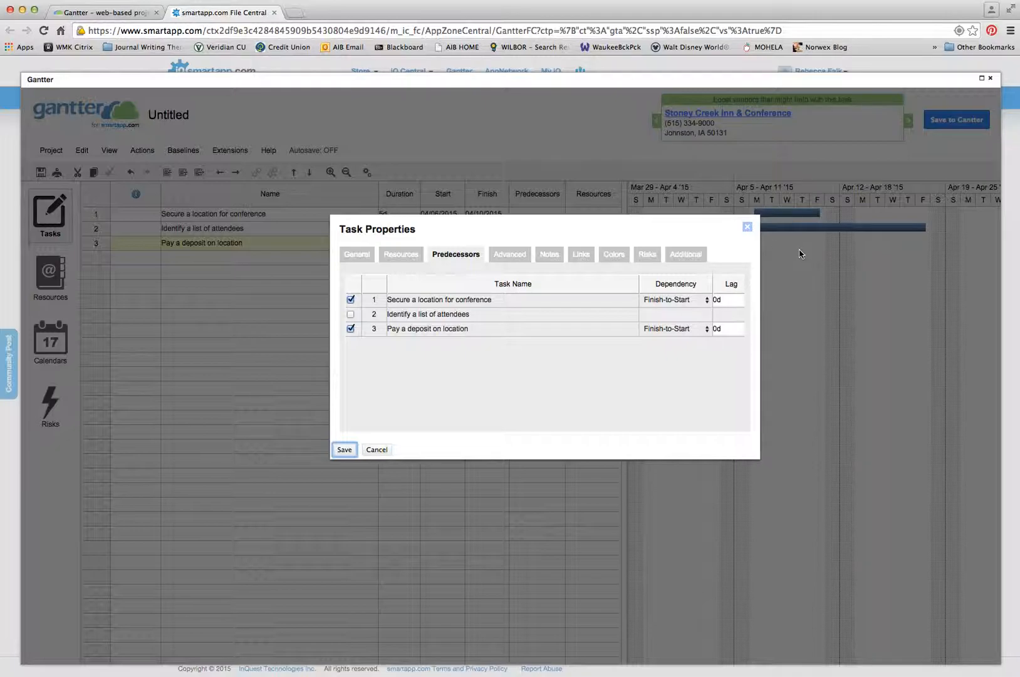
# - Retry adding Identify a list of attendees as a predecessor, then abandon the changes after repeated cycle warnings
pyautogui.click(384, 441)
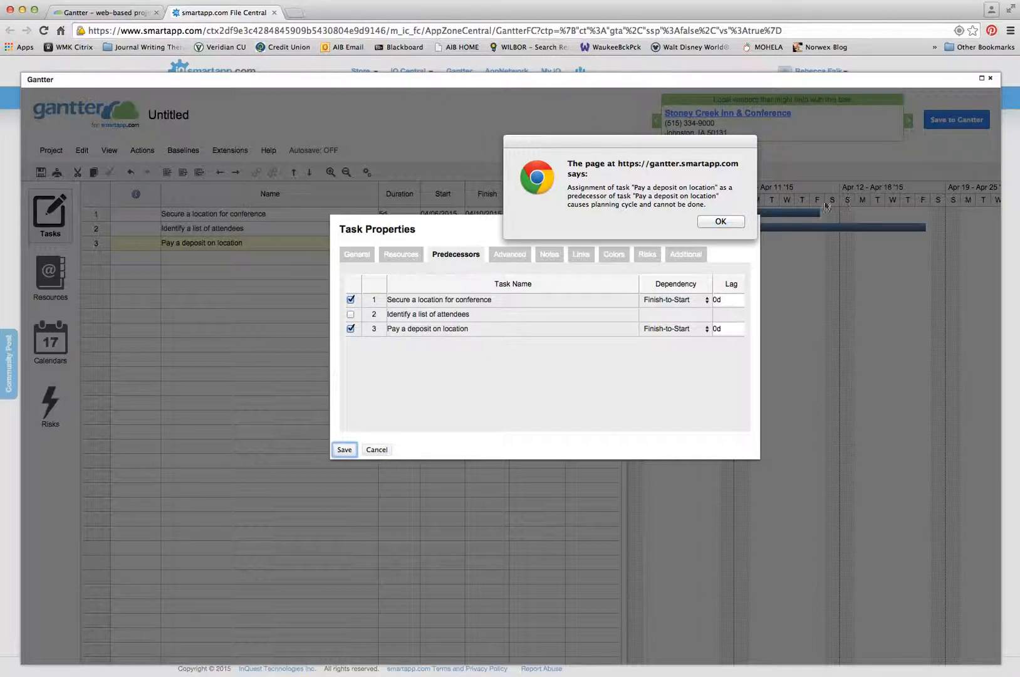
pyautogui.click(721, 221)
pyautogui.click(349, 315)
pyautogui.click(344, 449)
pyautogui.click(715, 221)
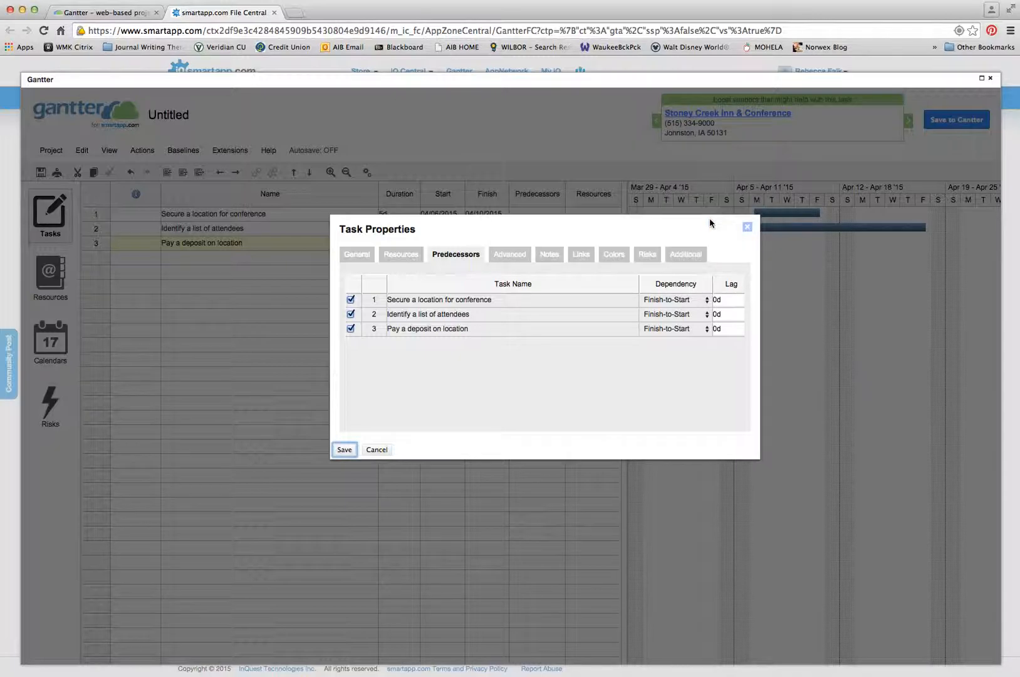
pyautogui.click(376, 449)
# - Inspect the second, first and third tasks' properties and close them without changes
pyautogui.doubleClick(408, 228)
pyautogui.doubleClick(530, 214)
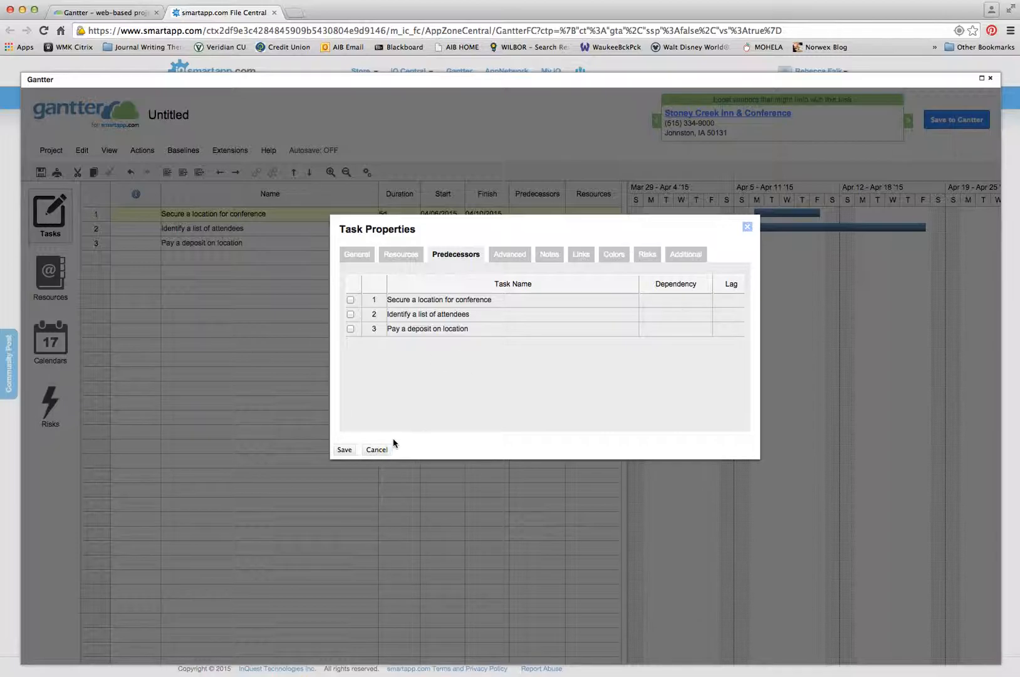
pyautogui.click(377, 449)
pyautogui.doubleClick(542, 242)
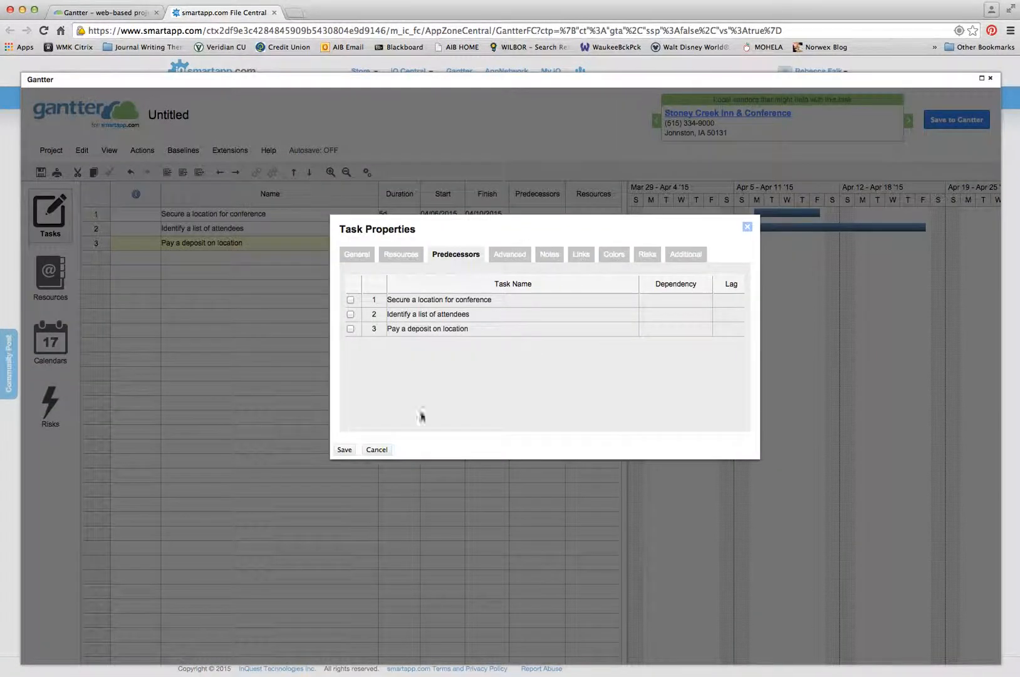
pyautogui.click(371, 449)
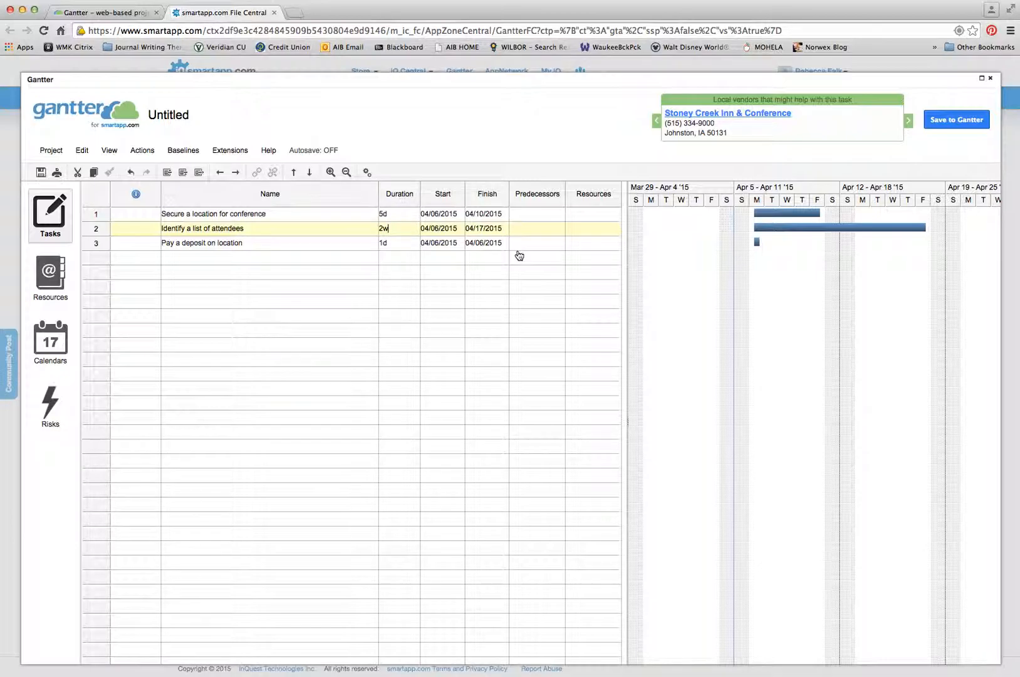
# - Make Secure a location for conference the only predecessor of Pay a deposit on location
pyautogui.press('Return')
pyautogui.scroll(-1, 546, 258)
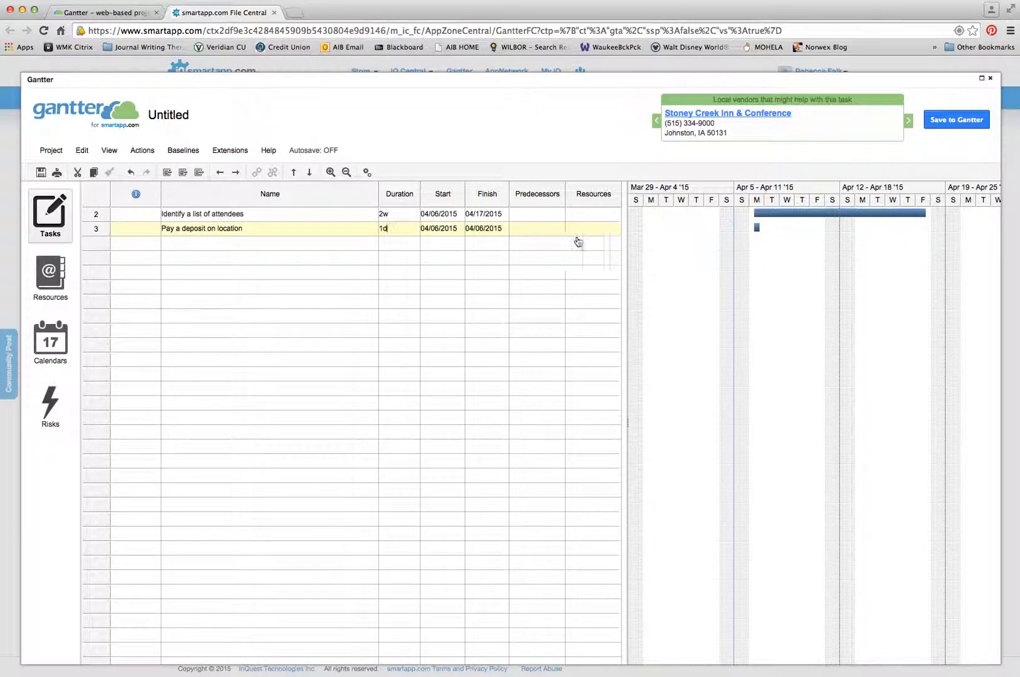
pyautogui.scroll(2, 390, 282)
pyautogui.doubleClick(517, 243)
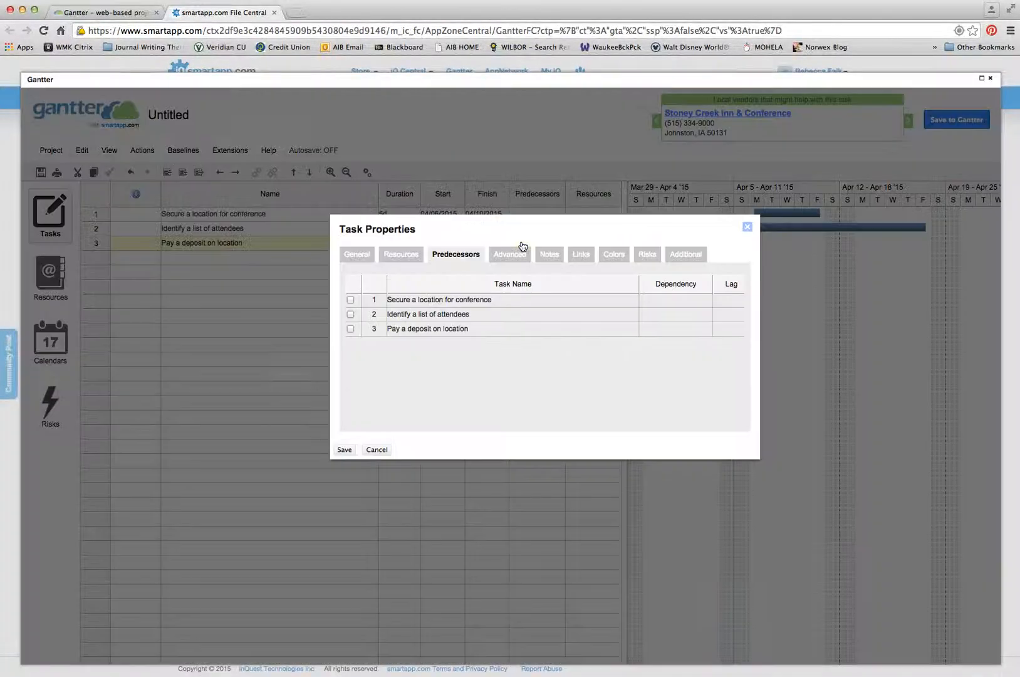
pyautogui.click(351, 300)
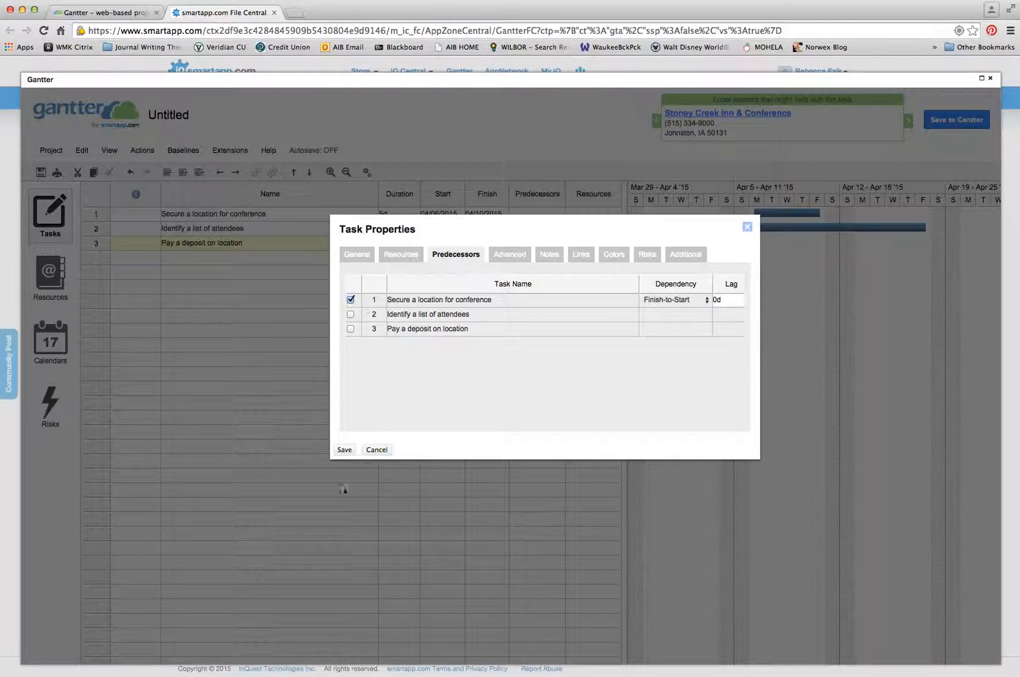
pyautogui.click(344, 450)
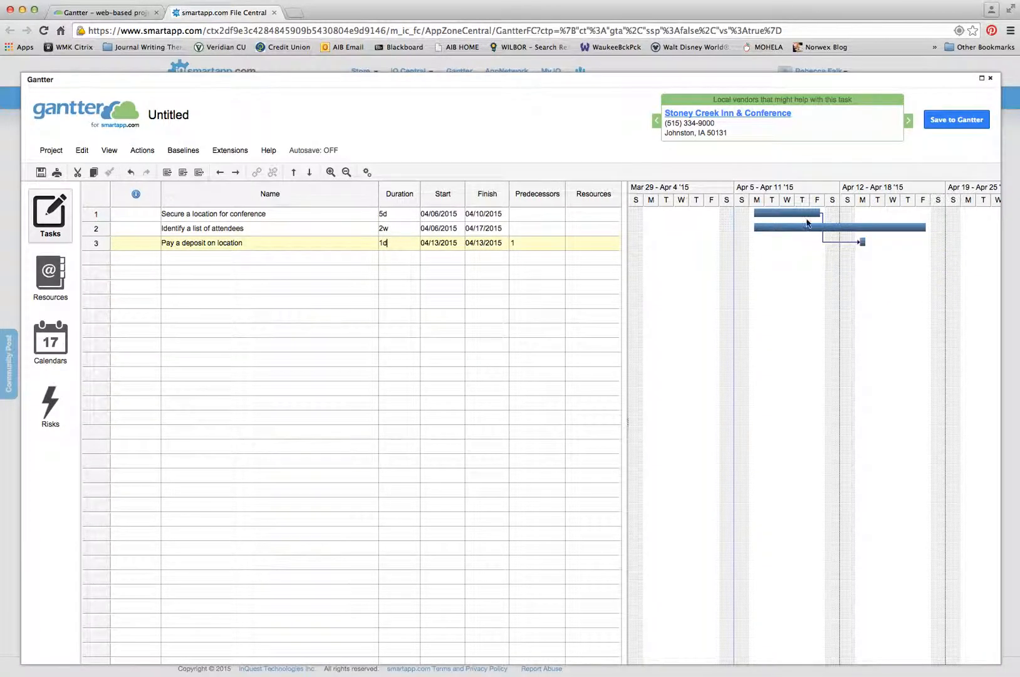
pyautogui.moveTo(818, 215)
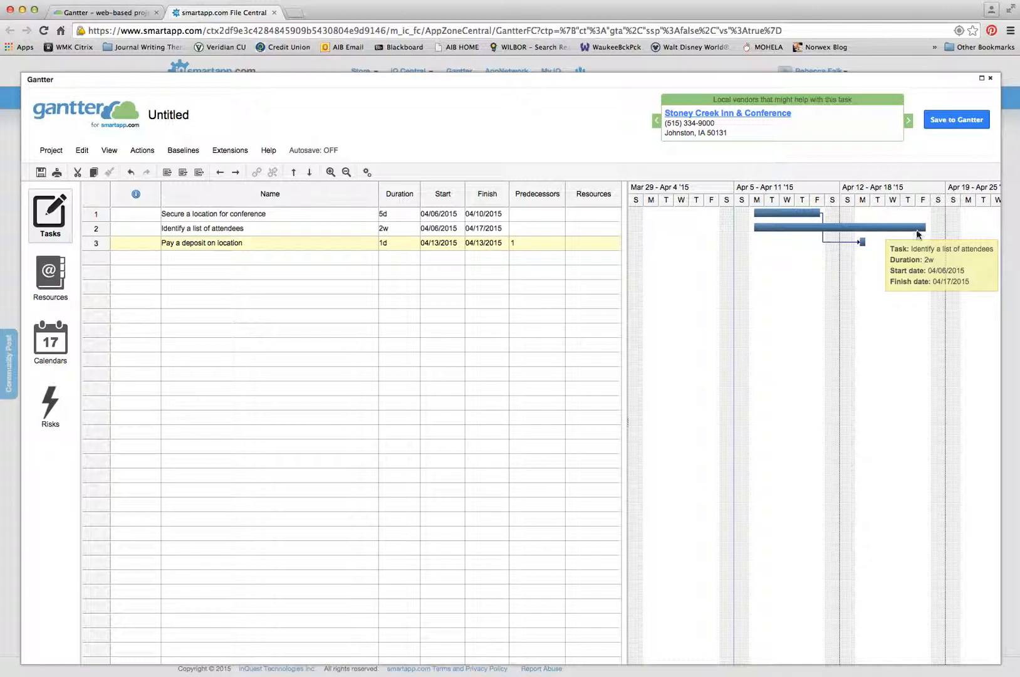
pyautogui.doubleClick(587, 217)
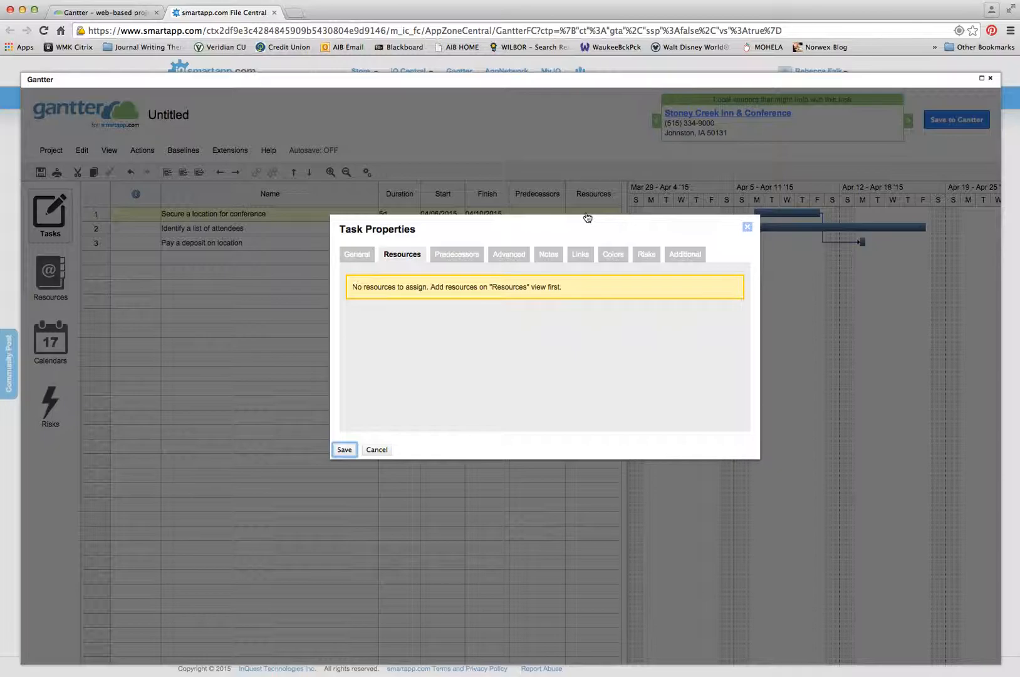
pyautogui.click(377, 450)
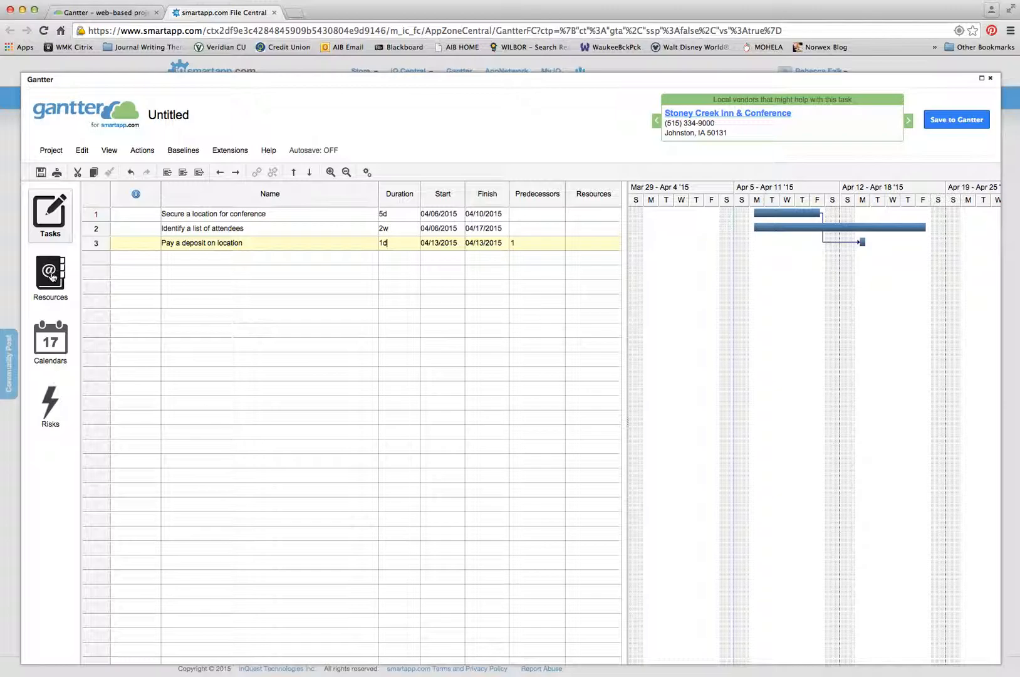
# - Go to the Resources list and enter the owner's full name as the first resource
pyautogui.click(53, 277)
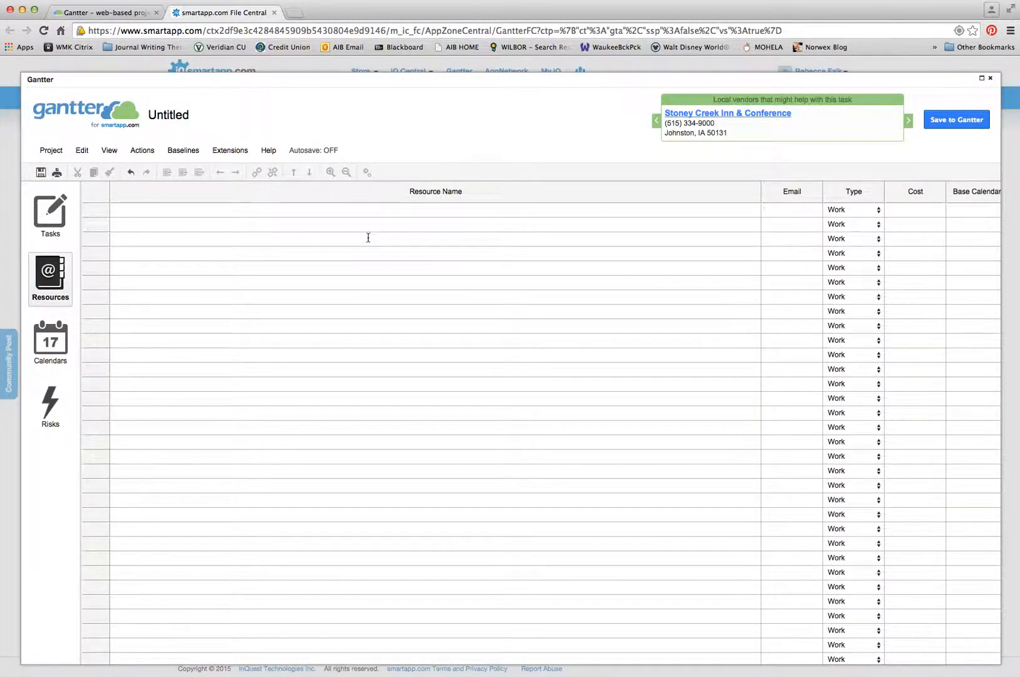
pyautogui.click(371, 212)
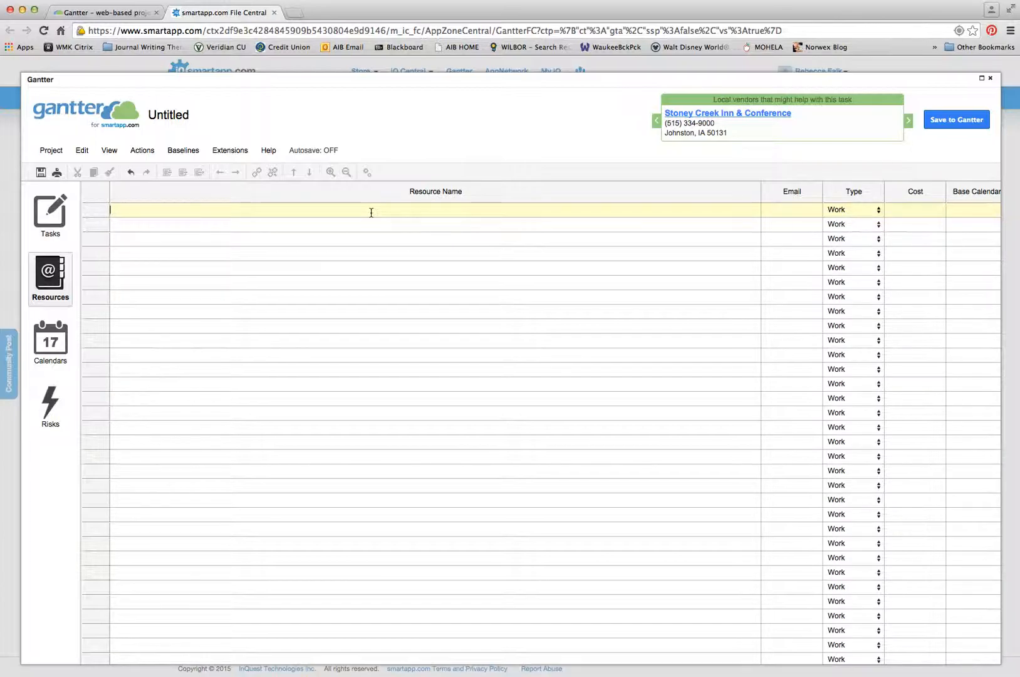
pyautogui.write('rebecc')
pyautogui.press('BackSpace')
pyautogui.press('BackSpace')
pyautogui.press('BackSpace')
pyautogui.press('BackSpace')
pyautogui.press('BackSpace')
pyautogui.press('BackSpace')
pyautogui.press('Return')
# - Add Contractor, AV Equipment operator and Facilities as further resources
pyautogui.write('Contractor')
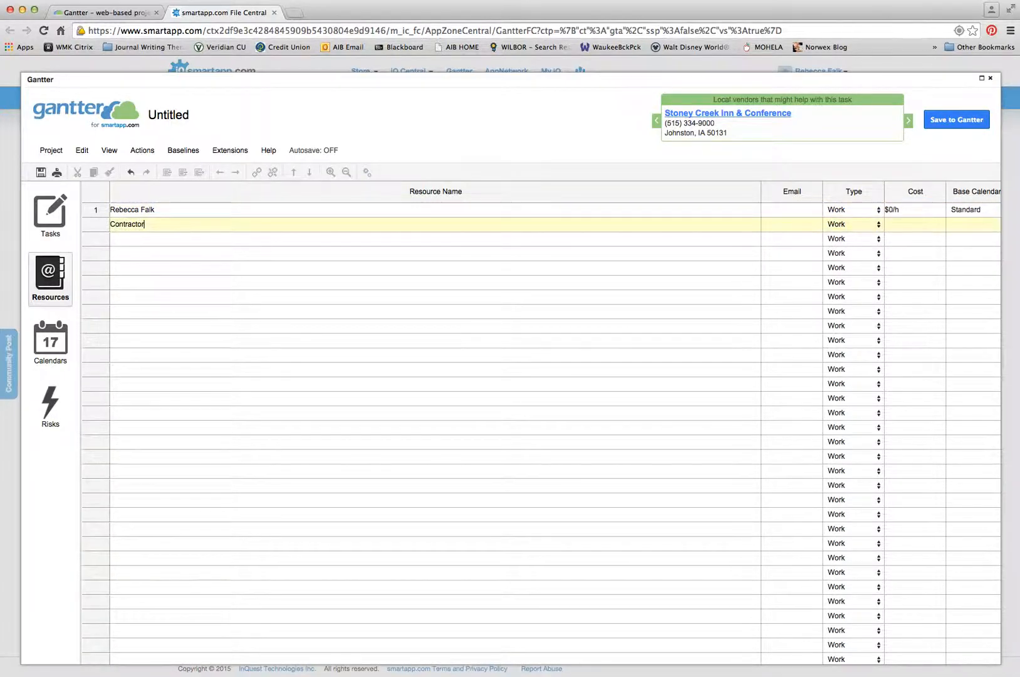
pyautogui.press('Return')
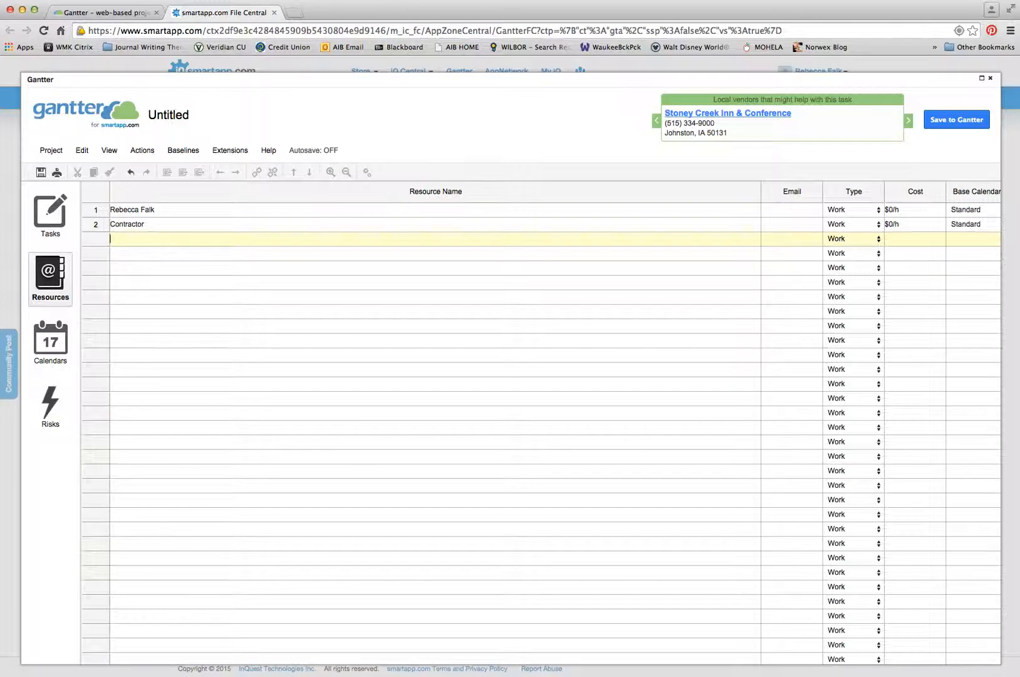
pyautogui.write('AV Equipmenet operator')
pyautogui.press('Return')
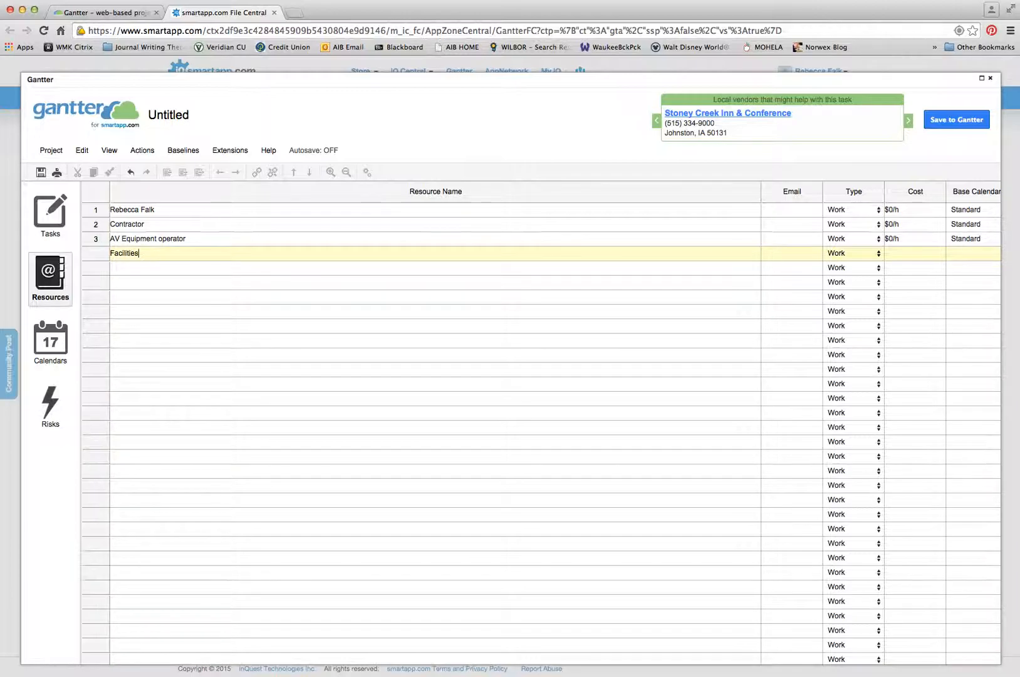
pyautogui.press('Tab')
# - Set the first resource's cost to $50/h
pyautogui.click(928, 210)
pyautogui.moveTo(927, 210); pyautogui.dragTo(837, 207)
pyautogui.write('50')
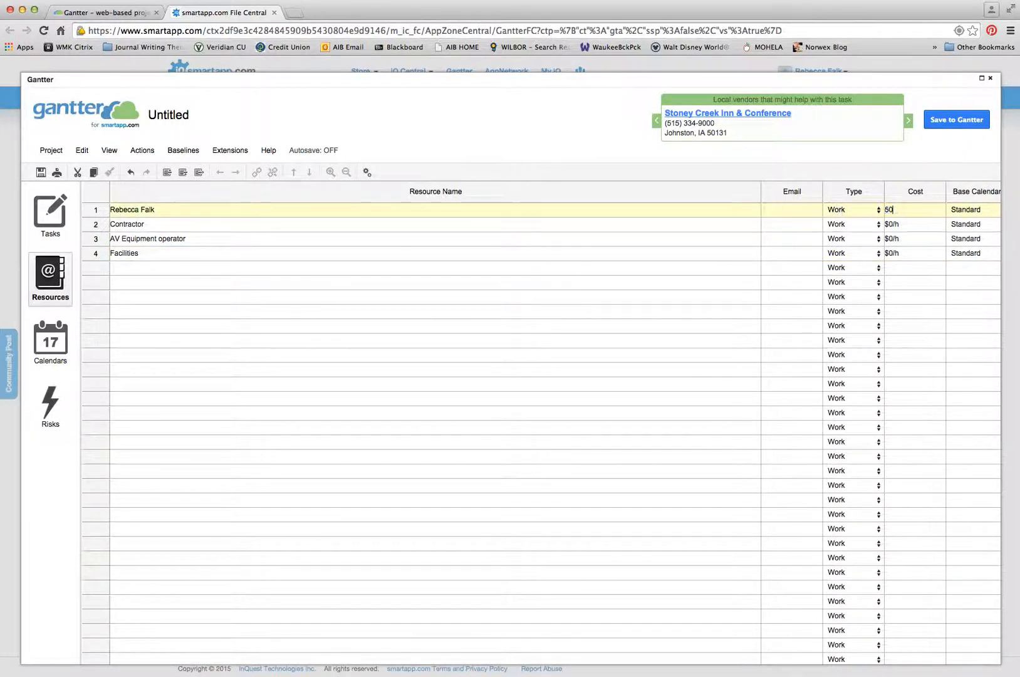
pyautogui.write('h')
pyautogui.press('Return')
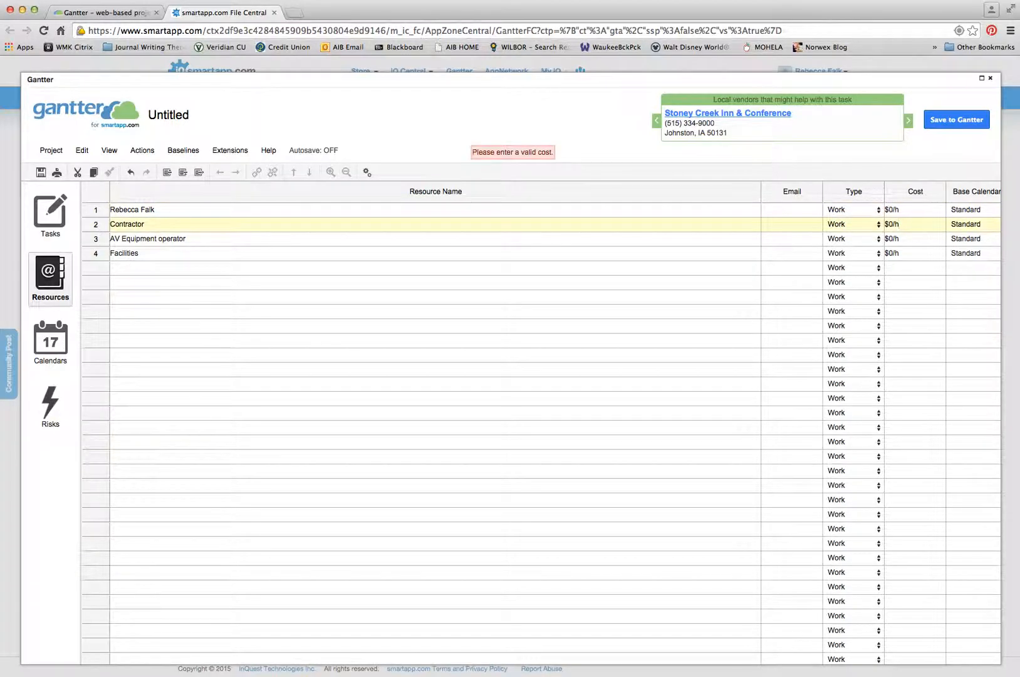
pyautogui.moveTo(903, 209); pyautogui.dragTo(792, 205)
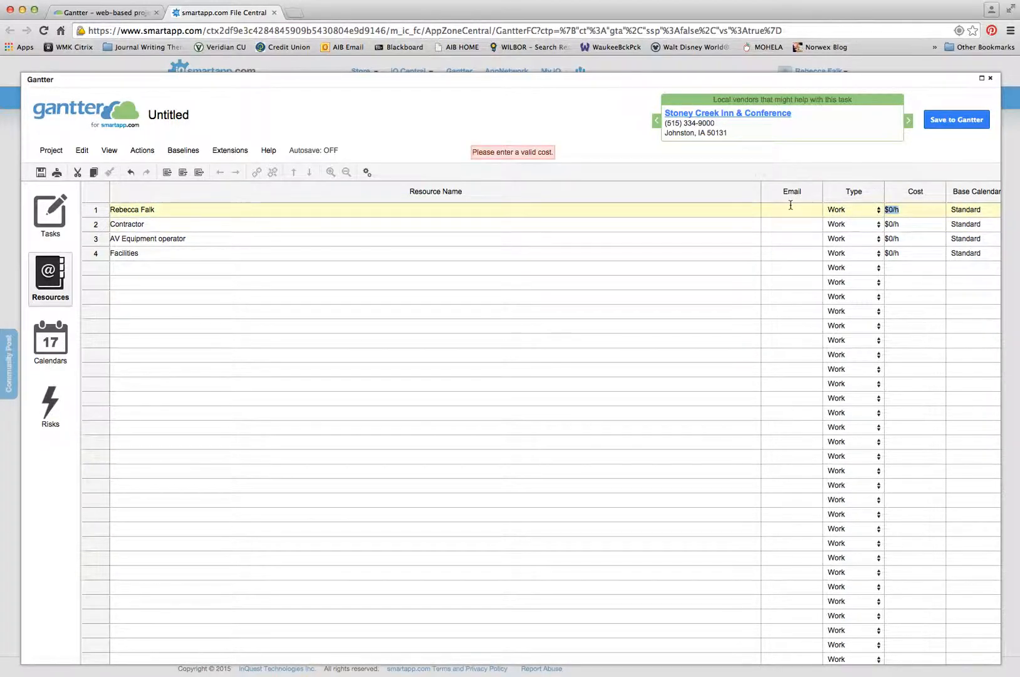
pyautogui.write('50')
pyautogui.press('Return')
# - Attempt to enter 40 as Contractor's hourly cost
pyautogui.write('40')
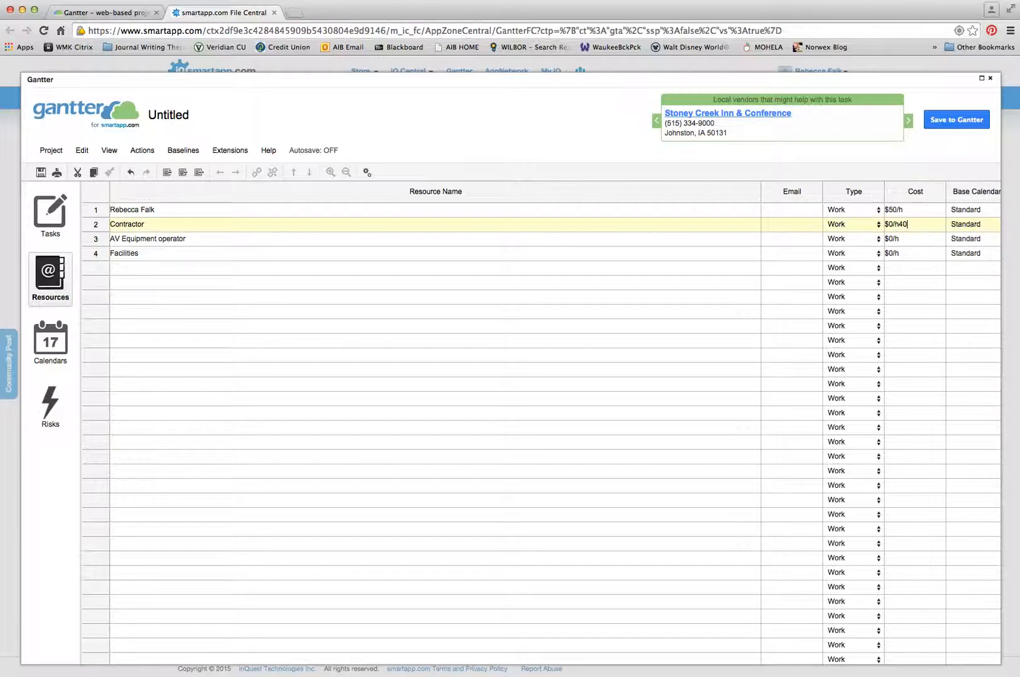
pyautogui.press('Return')
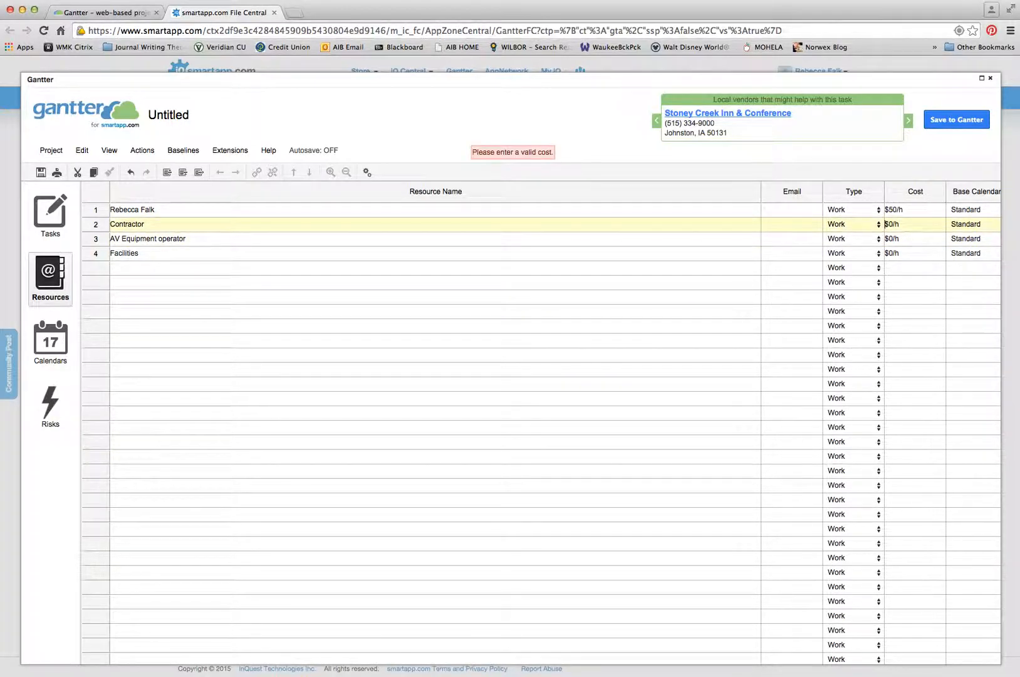
pyautogui.write('40')
pyautogui.press('Return')
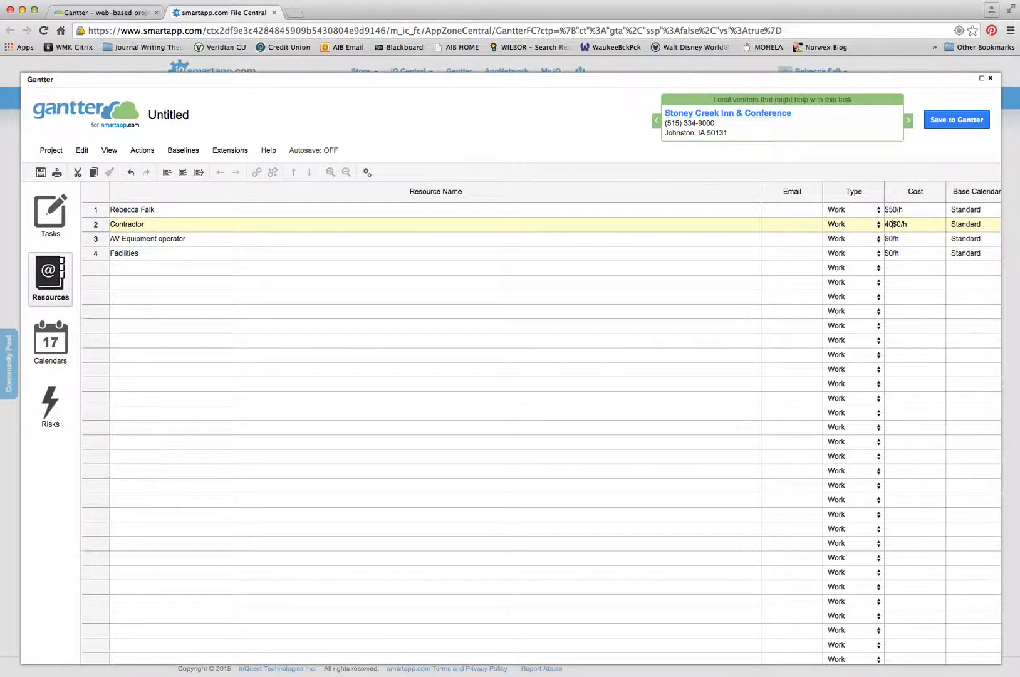
pyautogui.click(913, 223)
pyautogui.write('40')
pyautogui.press('Return')
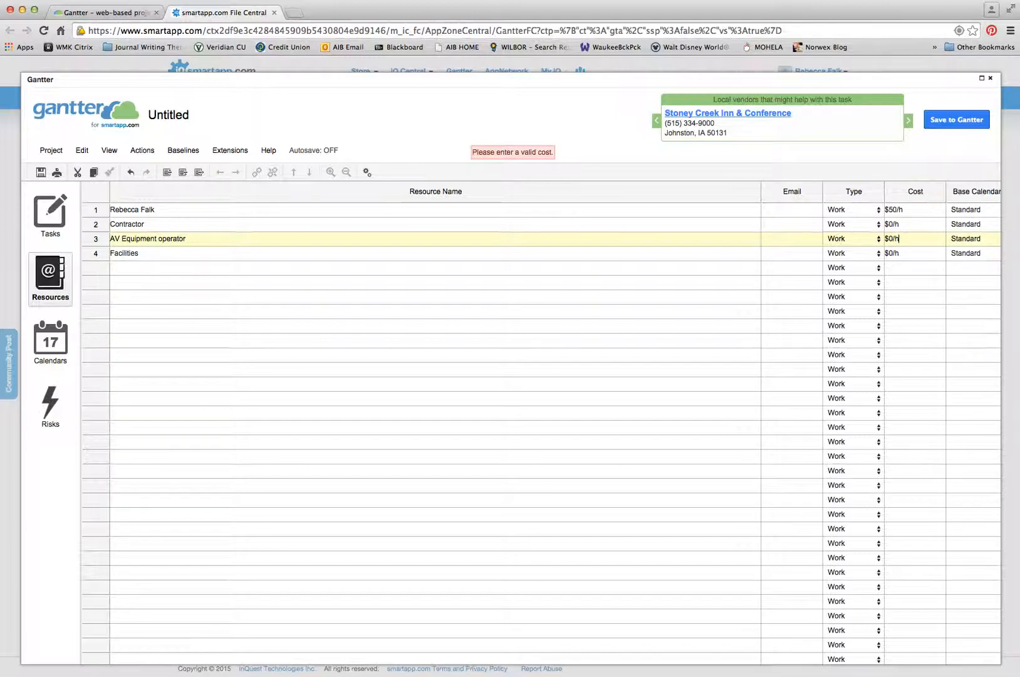
# - Enter 40 in the AV Equipment operator cost cell and set Facilities to $40/h
pyautogui.press('super+a')
pyautogui.write('40')
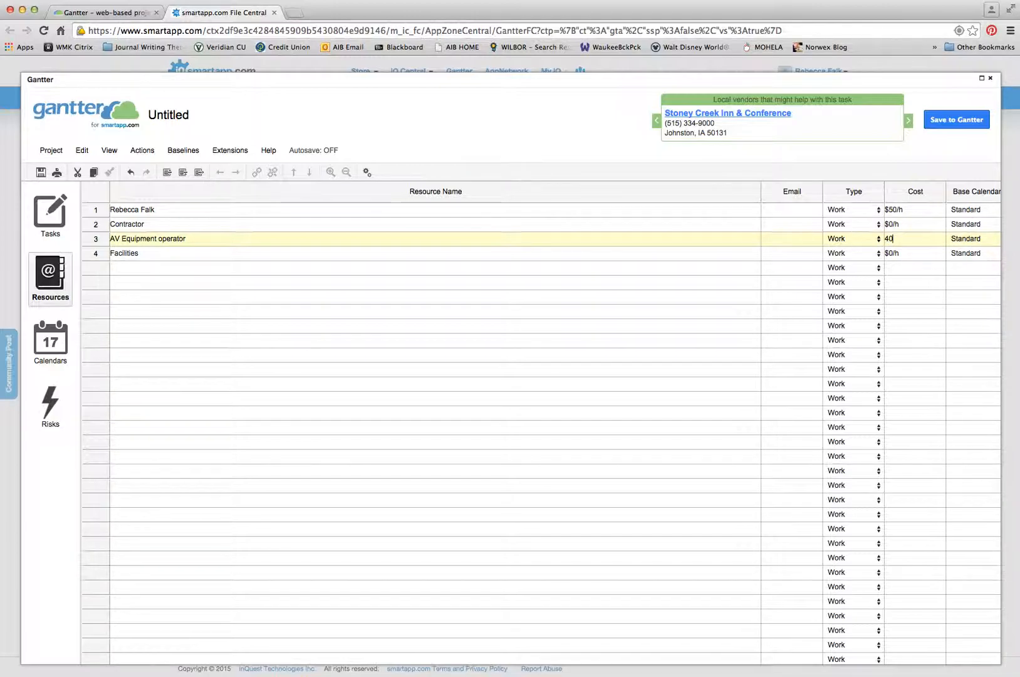
pyautogui.press('Return')
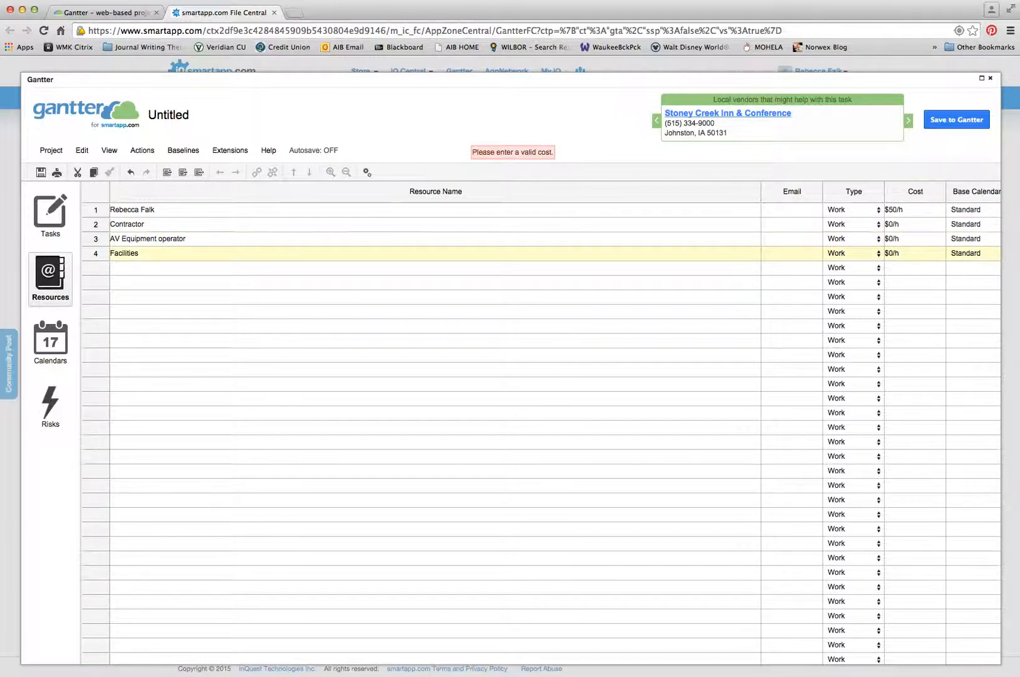
pyautogui.press('BackSpace')
pyautogui.press('BackSpace')
pyautogui.press('BackSpace')
pyautogui.press('BackSpace')
pyautogui.write('40/h')
pyautogui.press('Return')
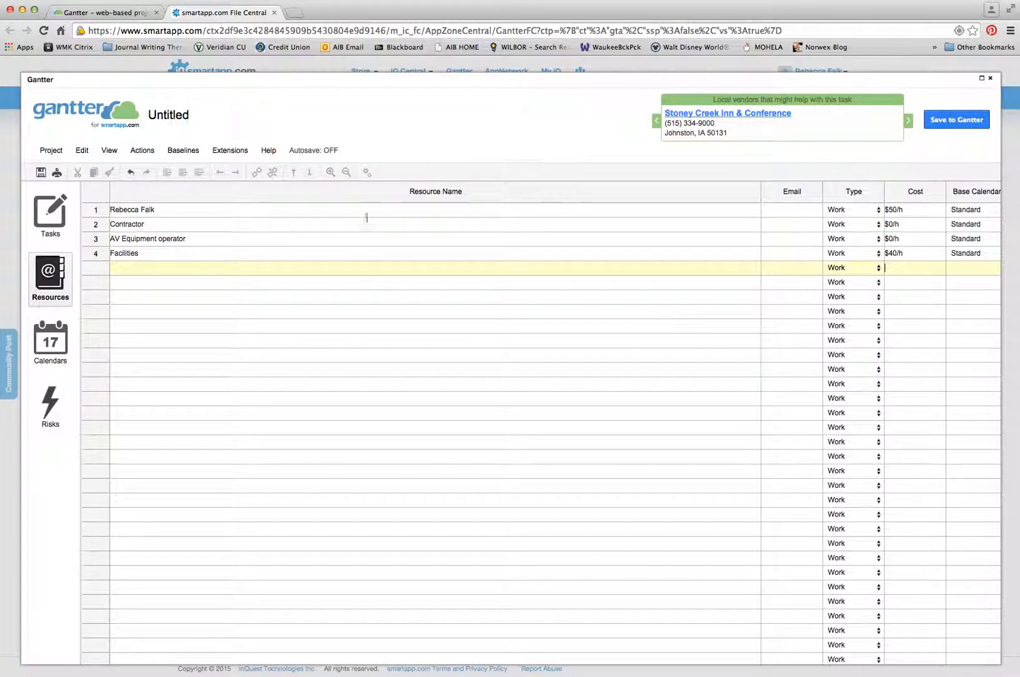
# - Assign the first resource to Secure a location for conference at 100% units
pyautogui.click(48, 210)
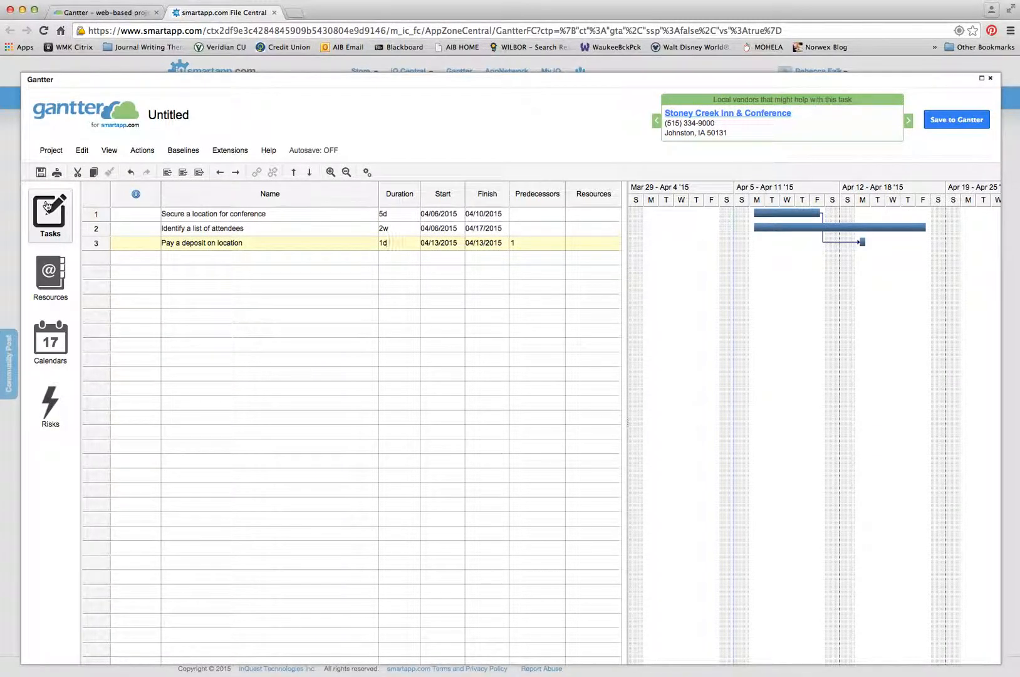
pyautogui.doubleClick(595, 215)
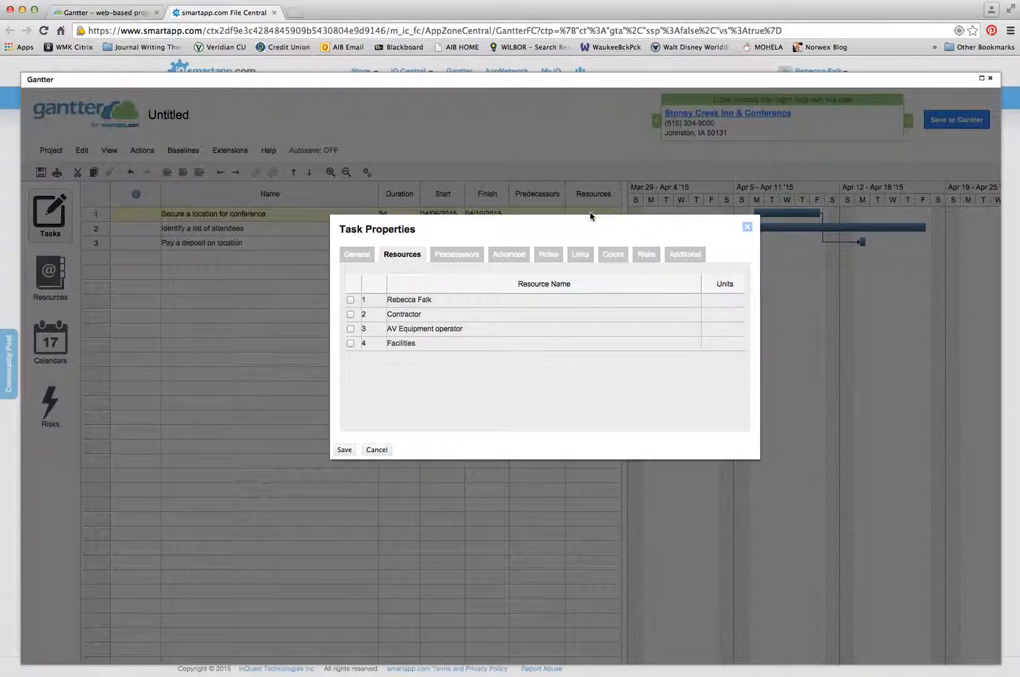
pyautogui.click(350, 301)
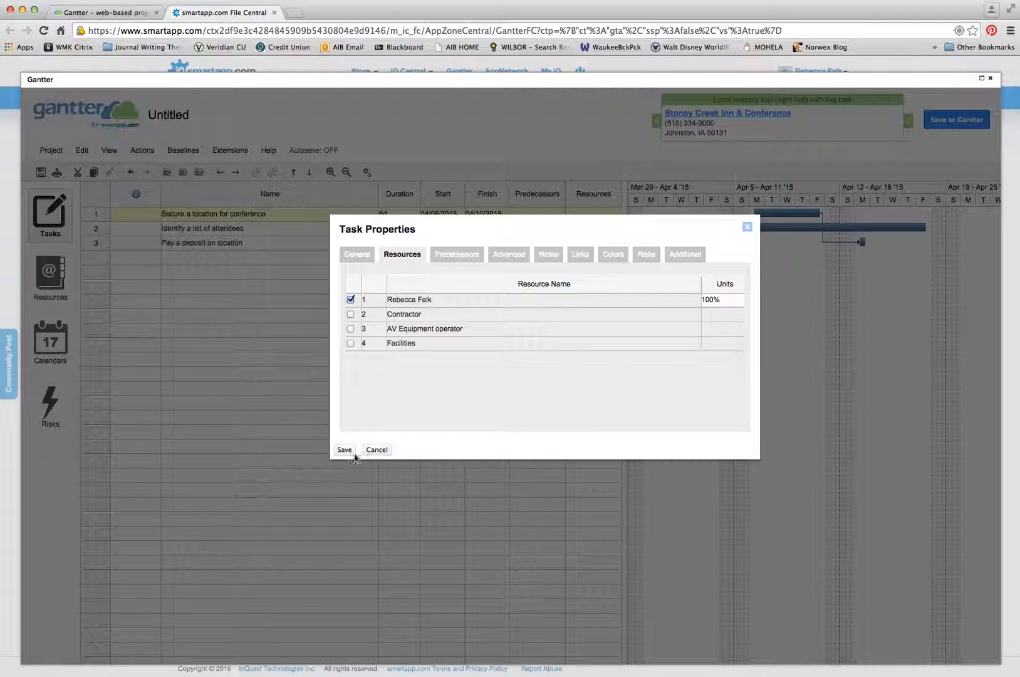
pyautogui.click(345, 449)
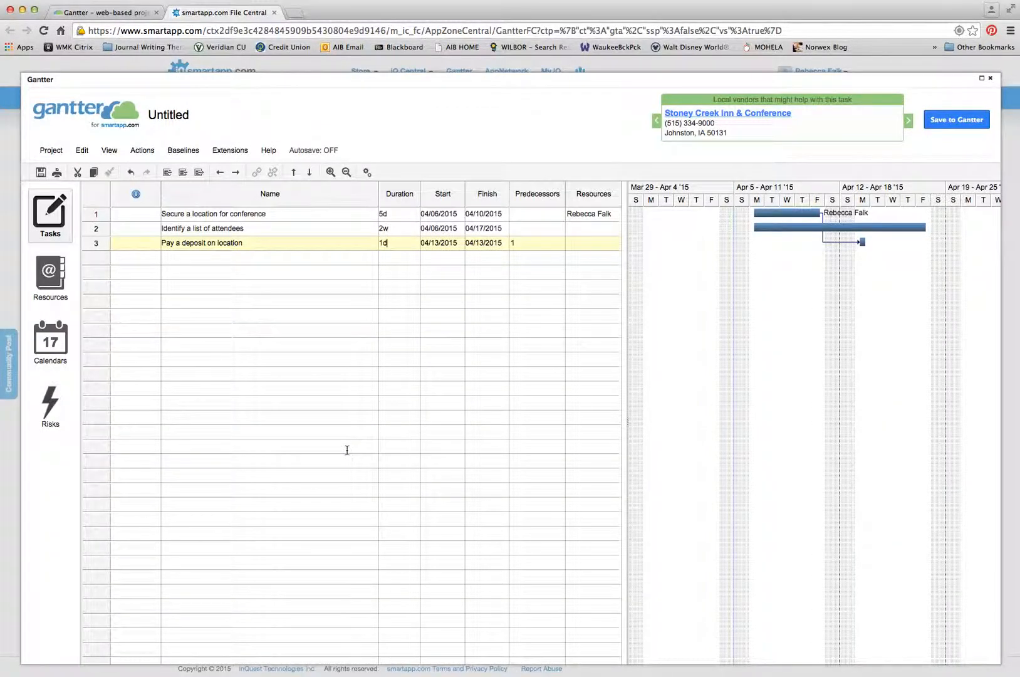